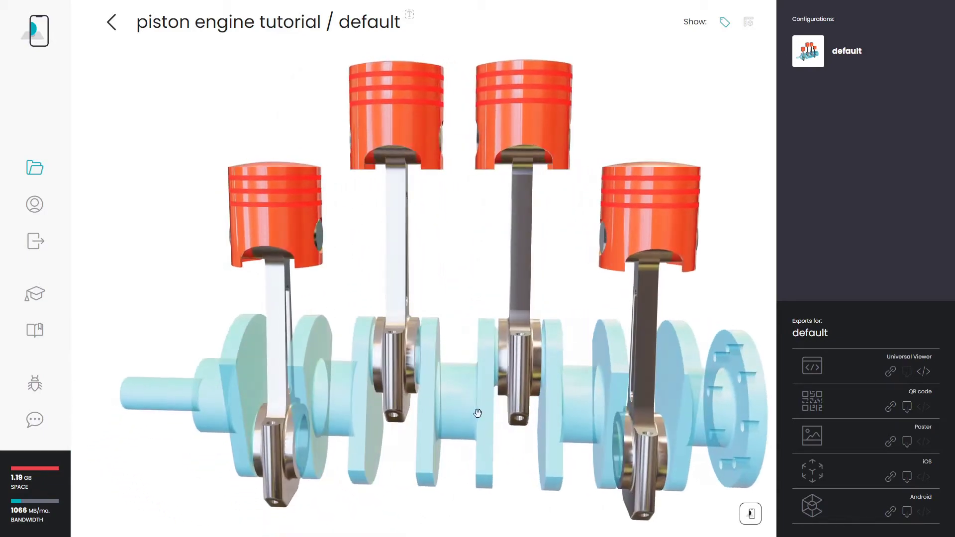
- Examine the finished piston engine model in the web viewer from several angles and up close
drag(729, 309, 502, 333)
drag(480, 256, 570, 183)
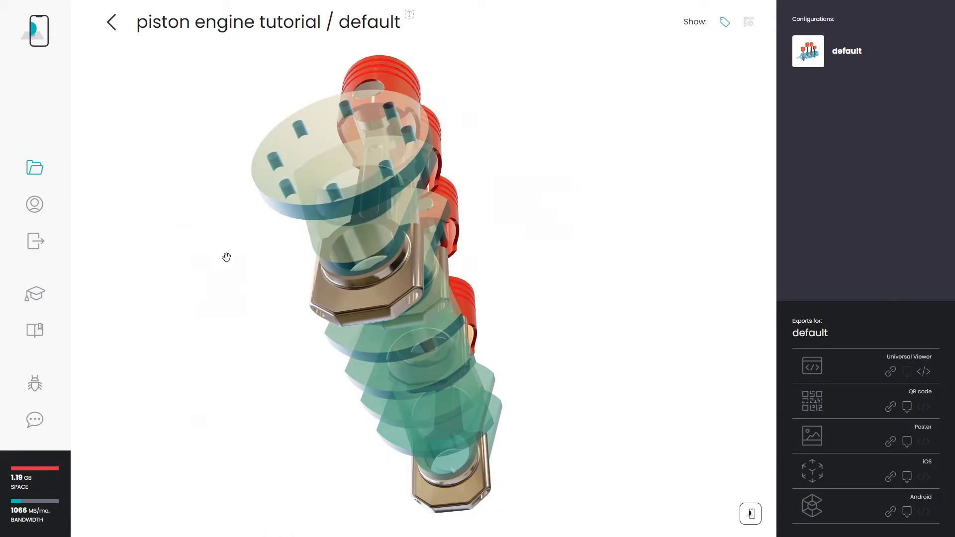
drag(237, 211, 379, 280)
drag(292, 284, 661, 30)
scroll(390, 101, up, 5)
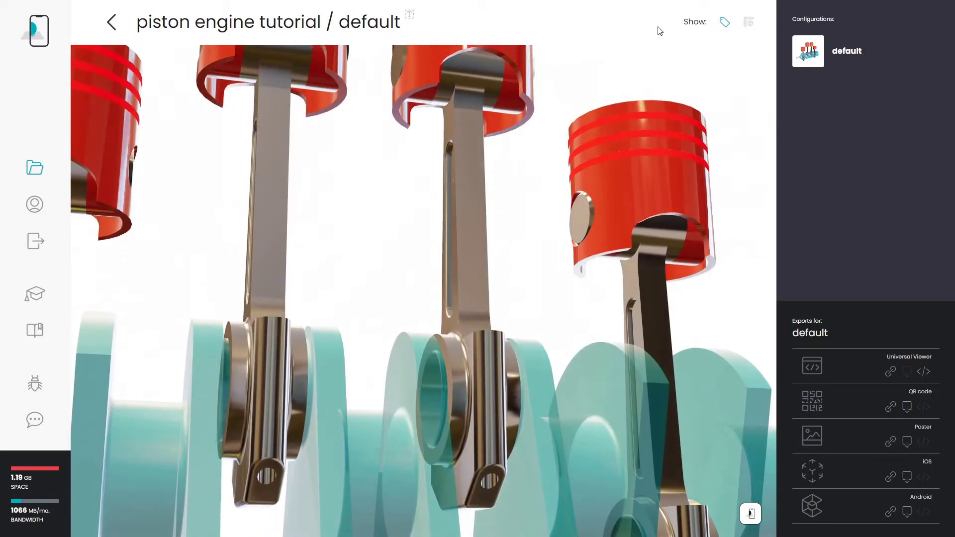
drag(246, 279, 459, 308)
scroll(460, 308, down, 5)
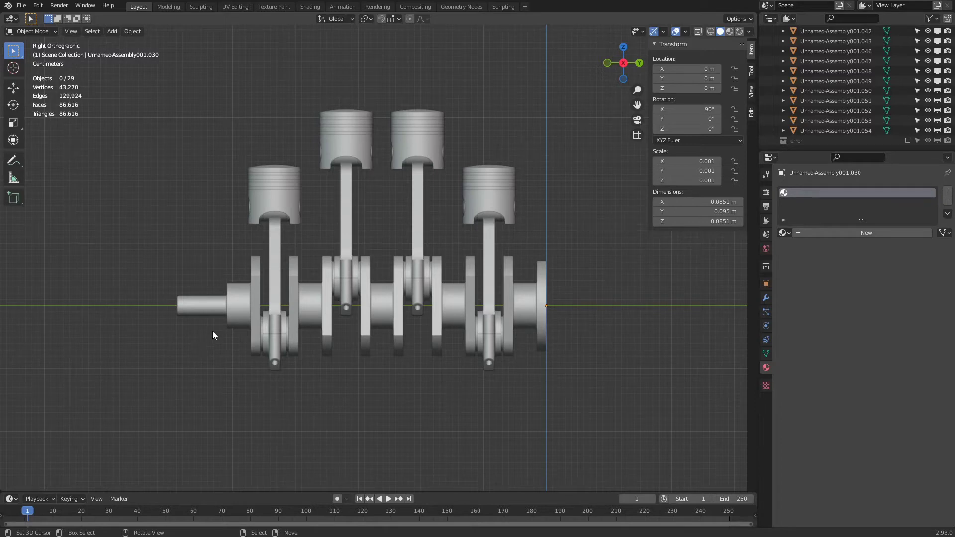
- In Blender, add a new material to the piston at the crankshaft's narrow end, show its preview and collapse its surface settings
middle_drag(254, 272, 553, 264)
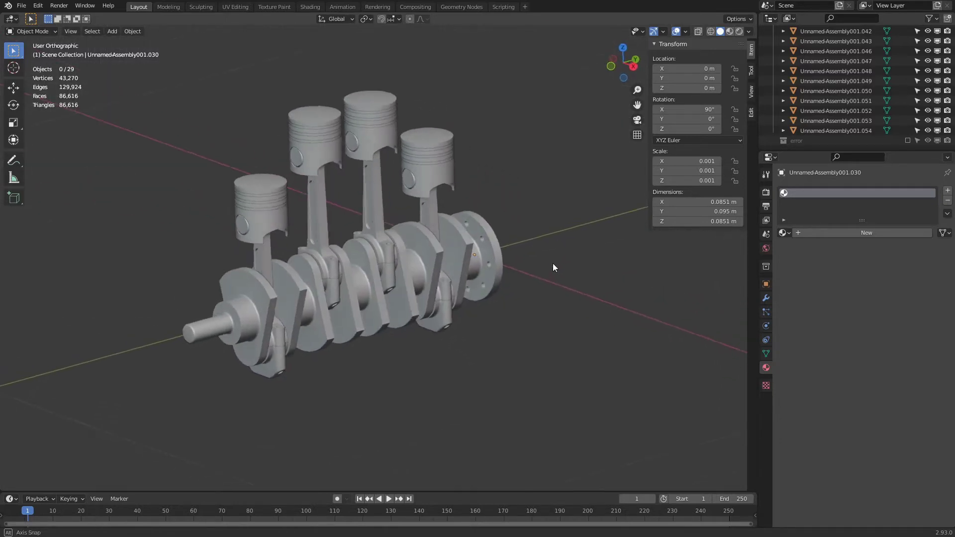
click(266, 226)
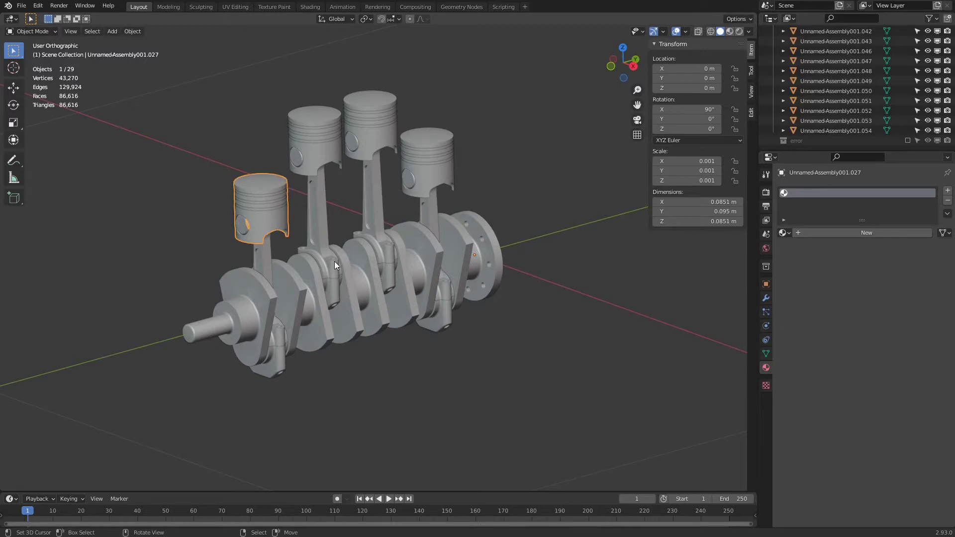
click(814, 233)
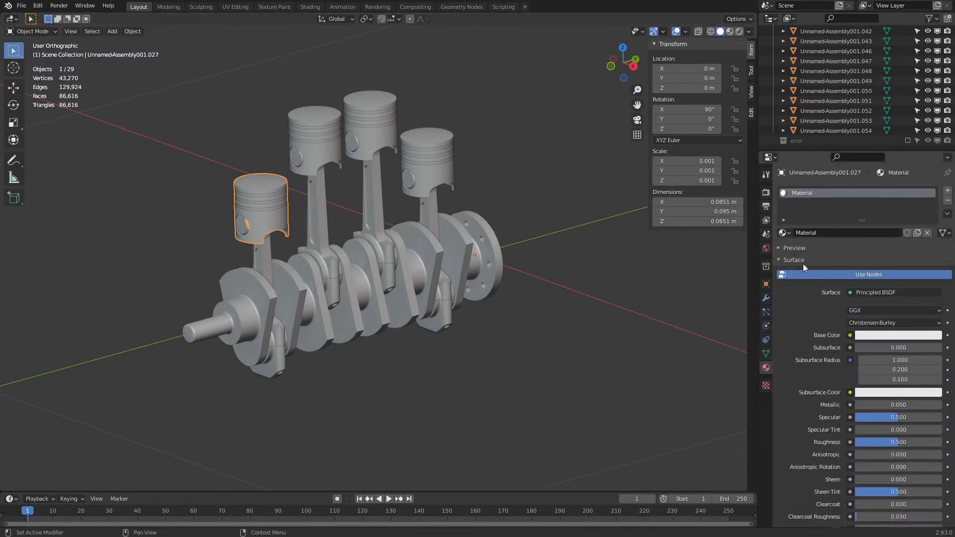
click(805, 249)
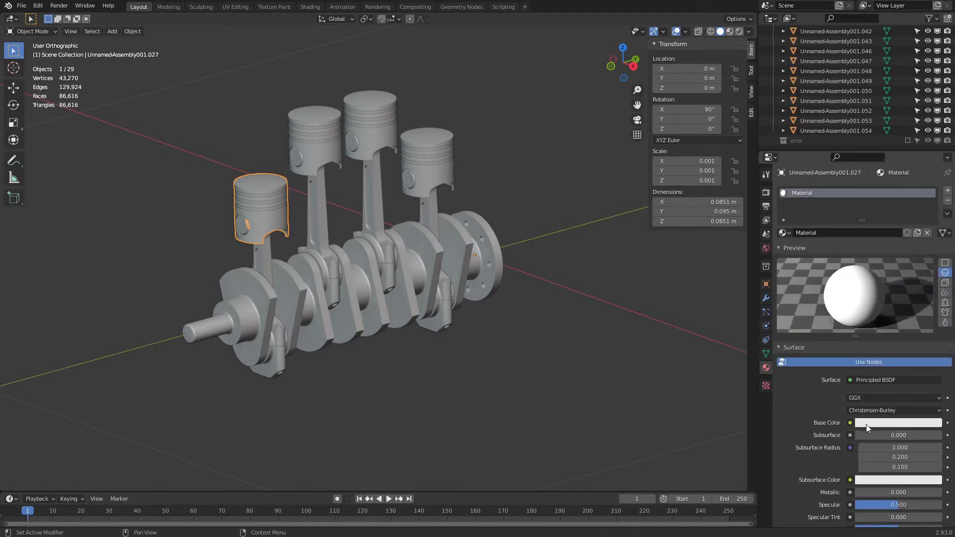
click(795, 348)
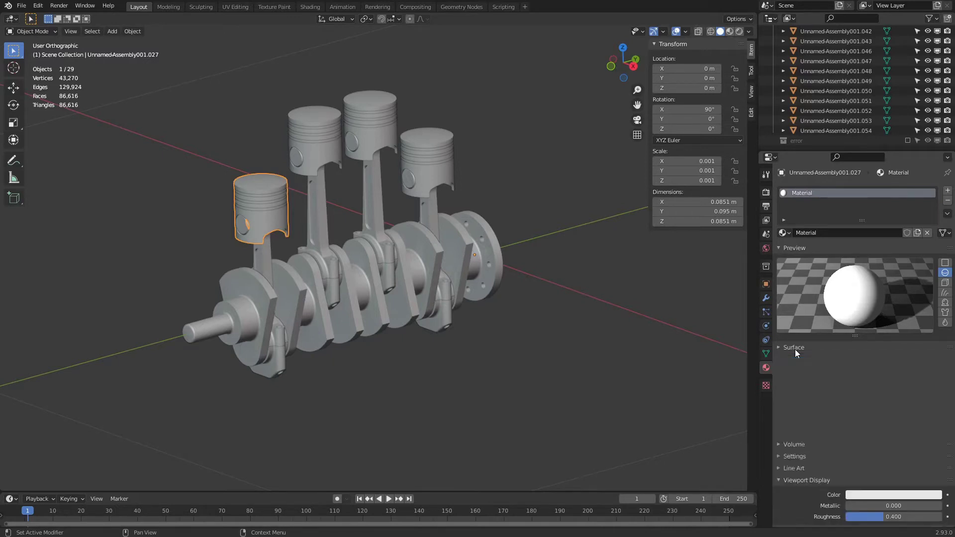
- Name the new material "piston" and set its viewport display colour to light cyan
double_click(828, 233)
text(piston)
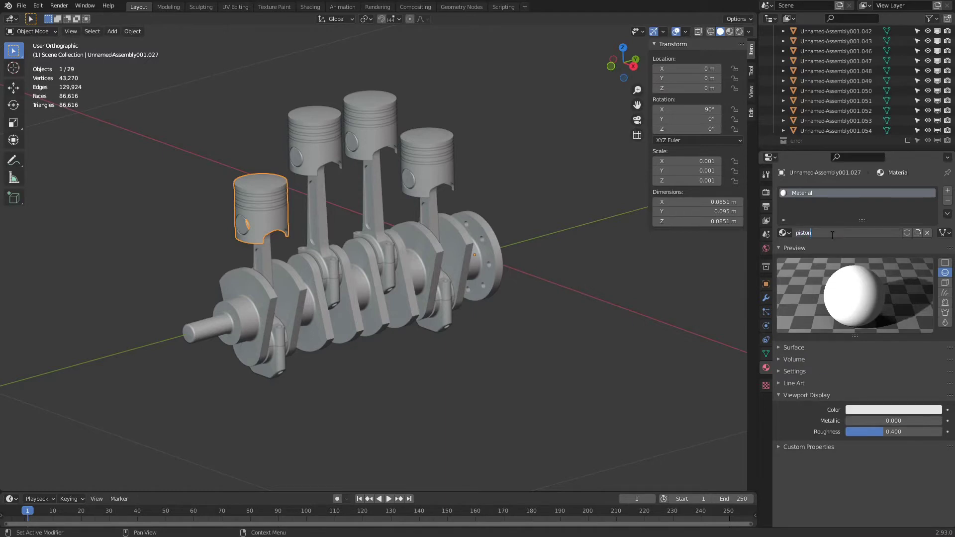
key(Return)
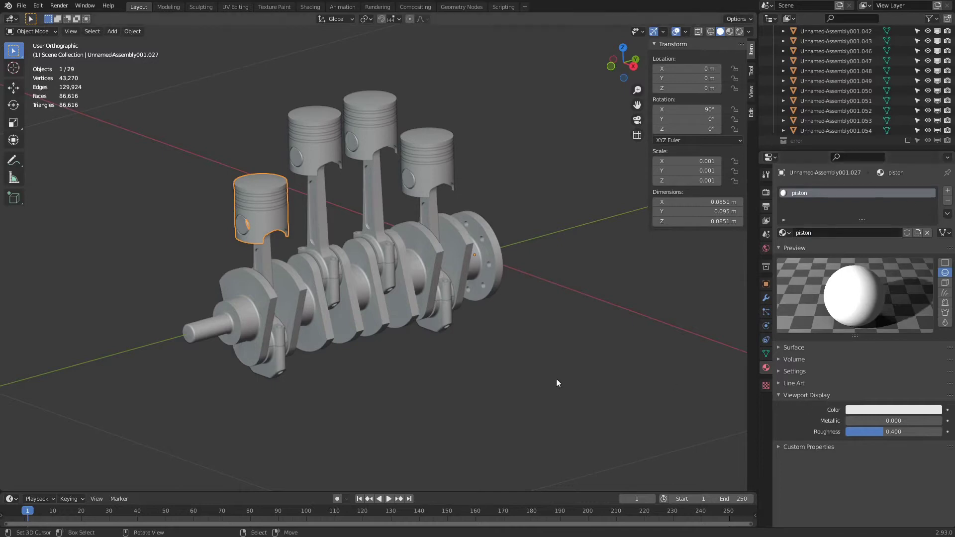
click(867, 411)
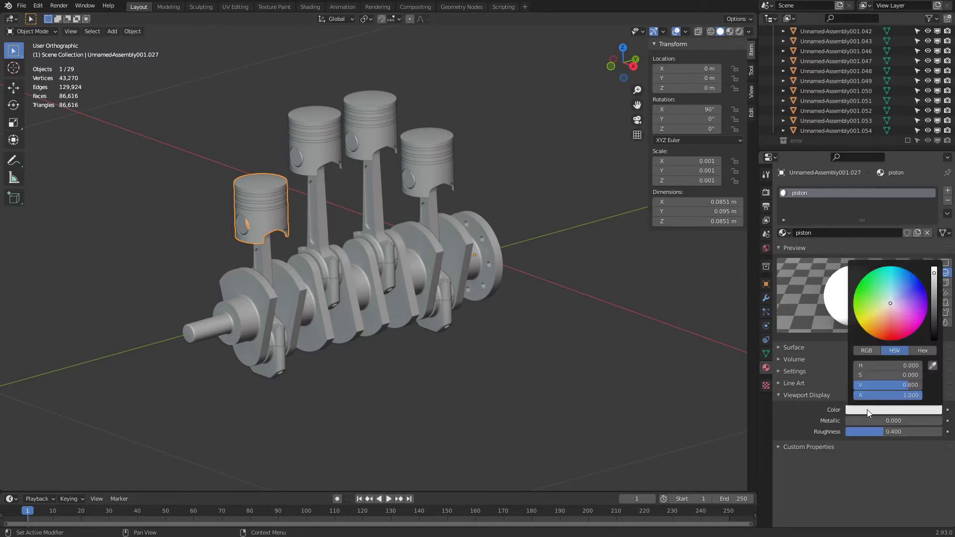
drag(891, 303, 891, 293)
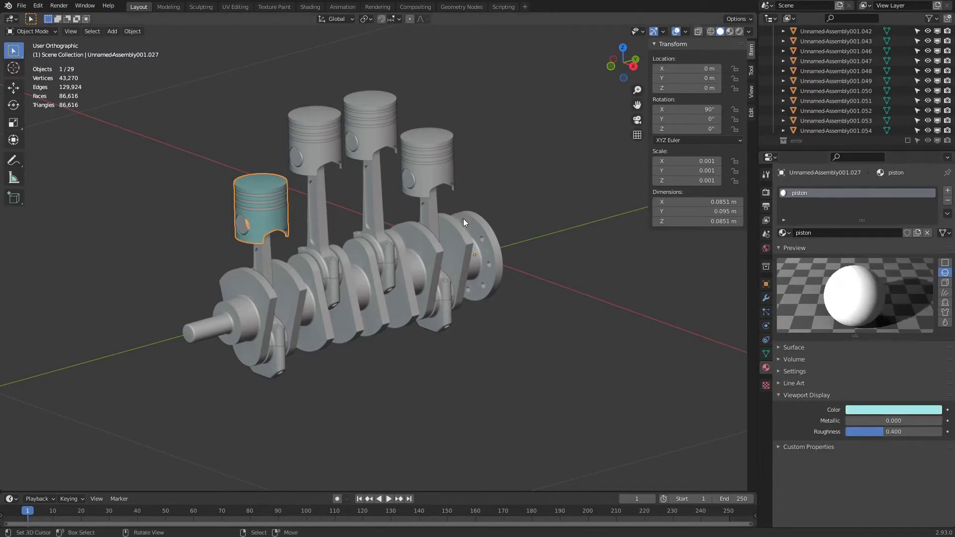
- Link the cyan piston's material to the other three pistons
shift+click(334, 154)
shift+click(377, 145)
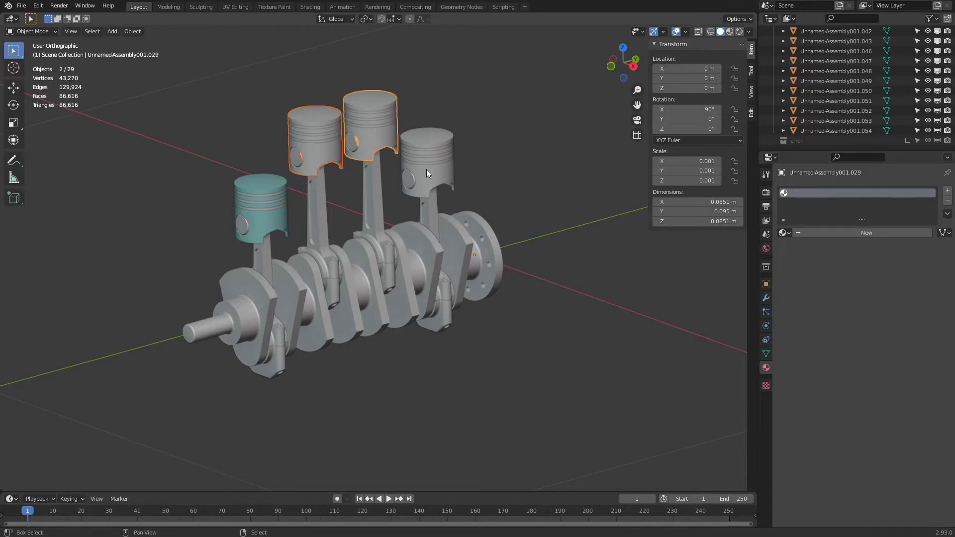
shift+click(425, 169)
shift+click(283, 219)
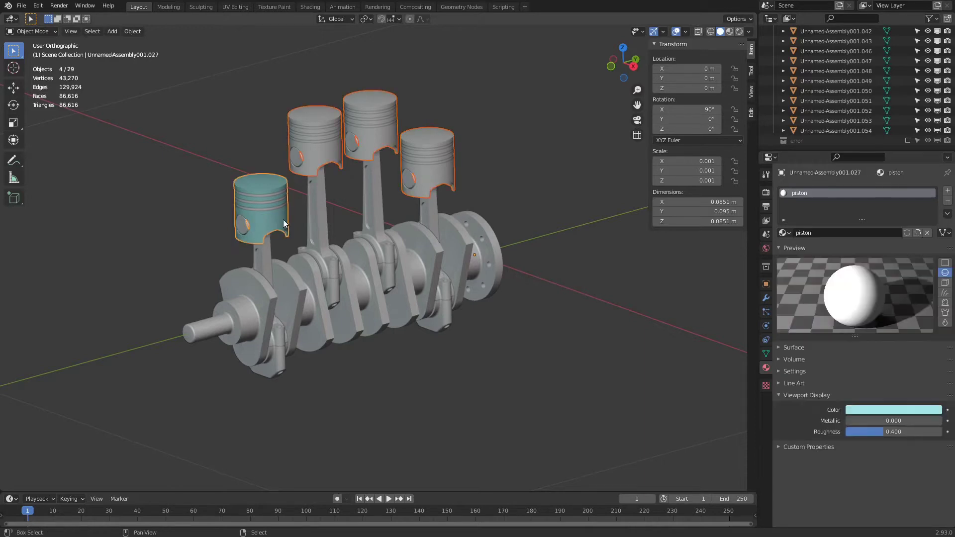
key(ctrl+l)
click(352, 205)
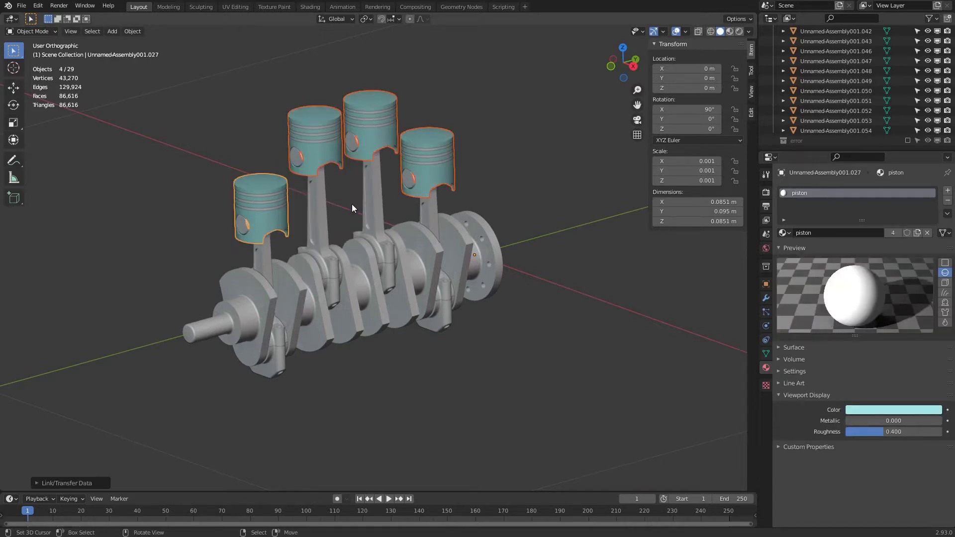
- Create a material named "rod" on the connecting rod nearest the shaft's narrow end, with a light green viewport colour
middle_drag(383, 202, 265, 270)
click(264, 268)
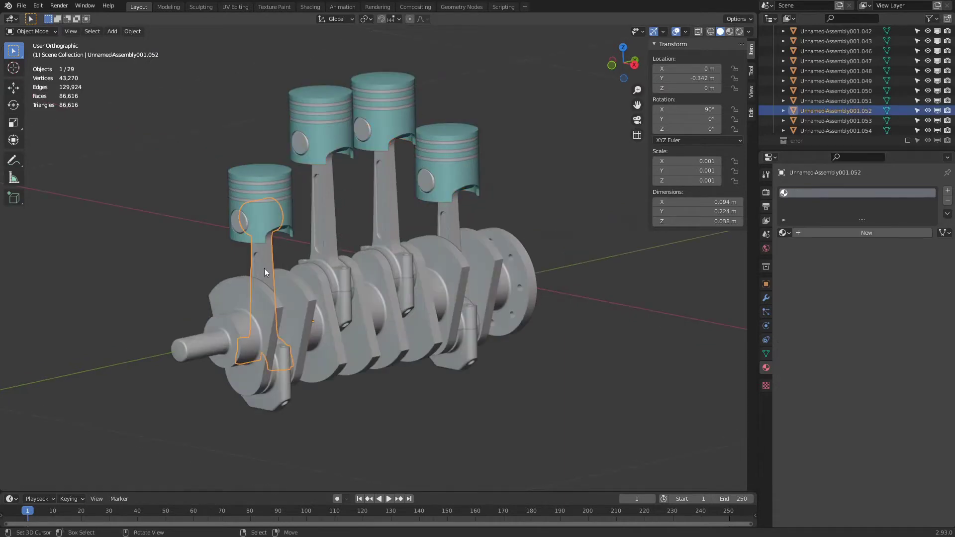
click(841, 232)
click(842, 233)
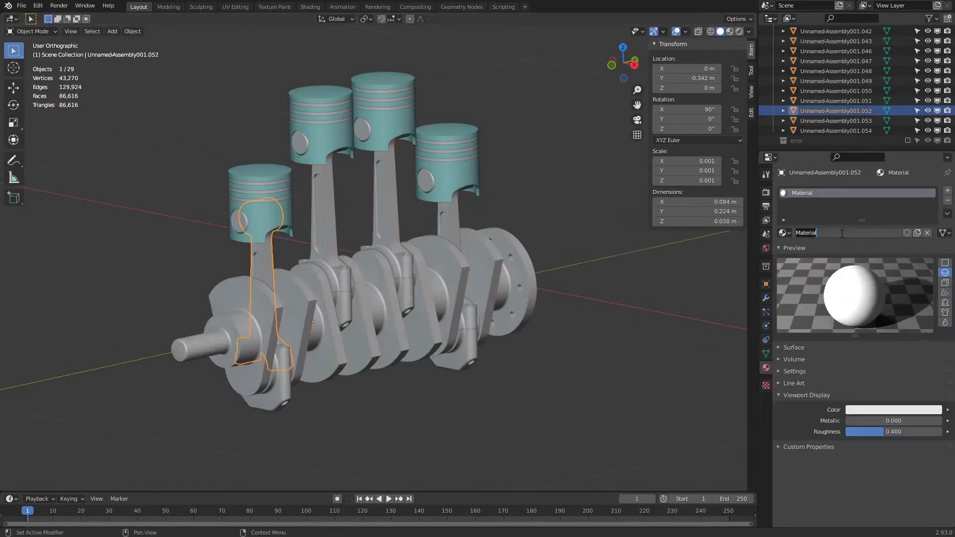
text(rod)
key(Return)
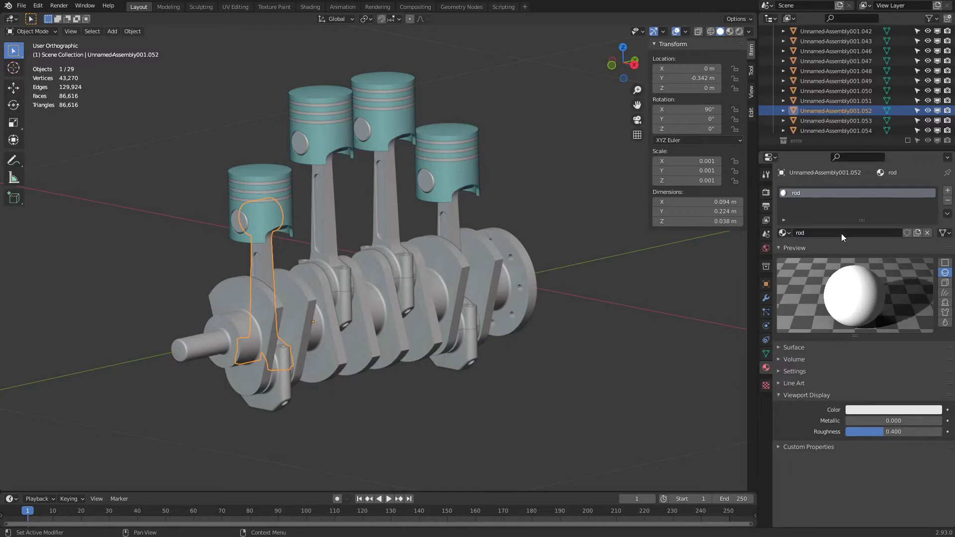
click(881, 411)
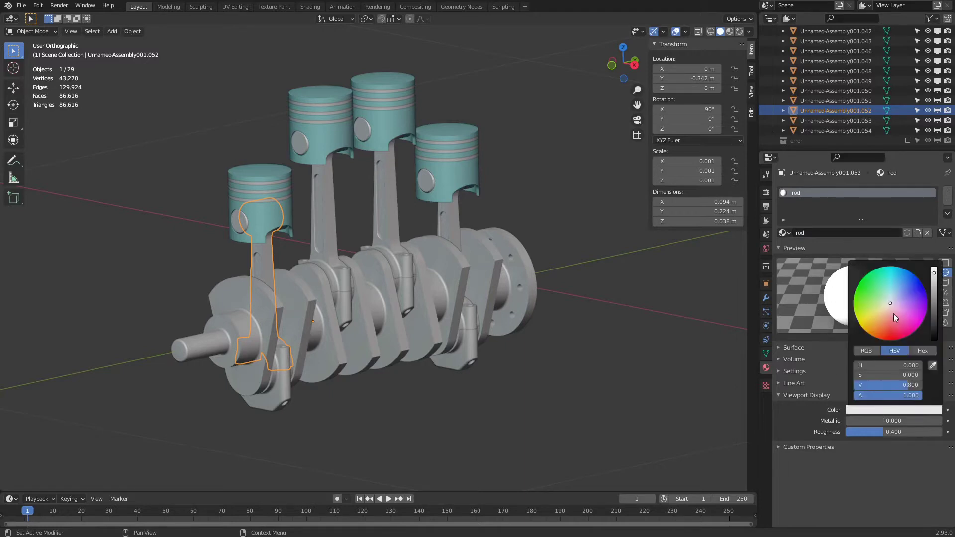
drag(890, 305, 877, 301)
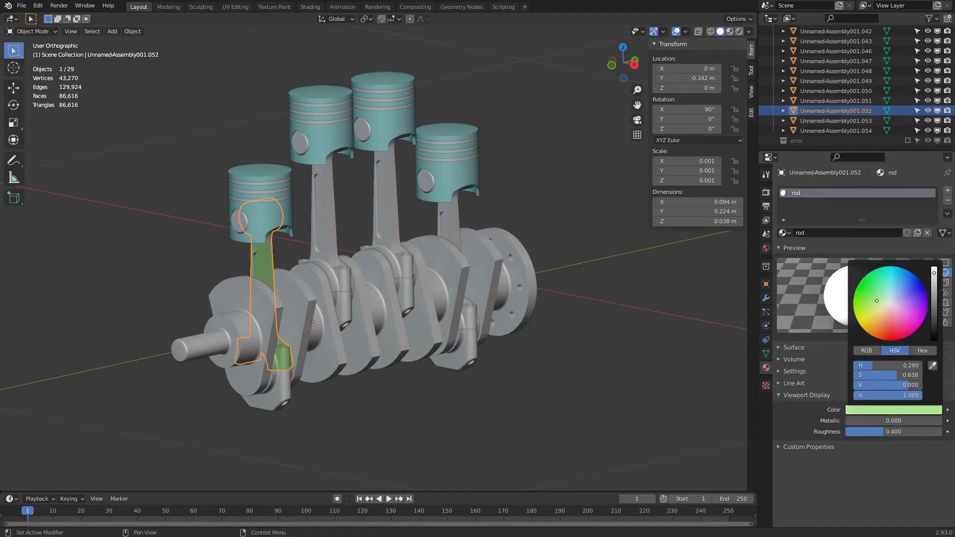
- Link the green rod's material to all four piston pins, the other three connecting rods and all four rod caps
click(241, 222)
shift+click(344, 137)
shift+click(358, 133)
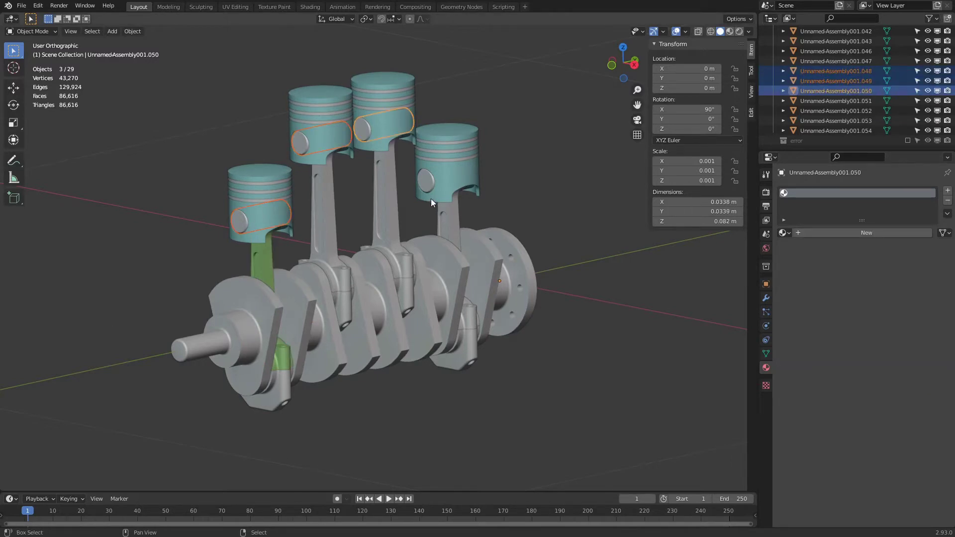
shift+click(431, 197)
shift+click(436, 210)
shift+click(391, 210)
shift+click(414, 293)
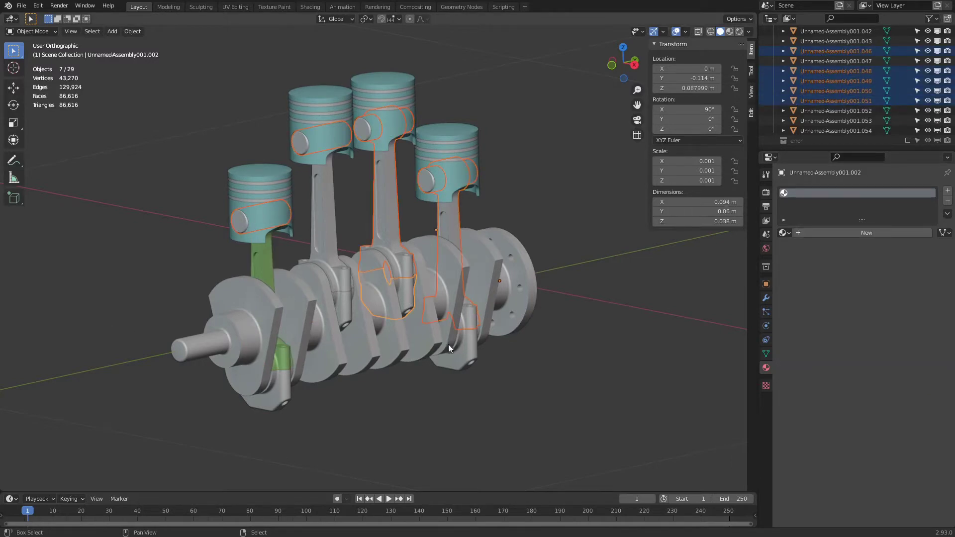
shift+click(449, 345)
shift+click(346, 313)
shift+click(337, 264)
shift+click(289, 377)
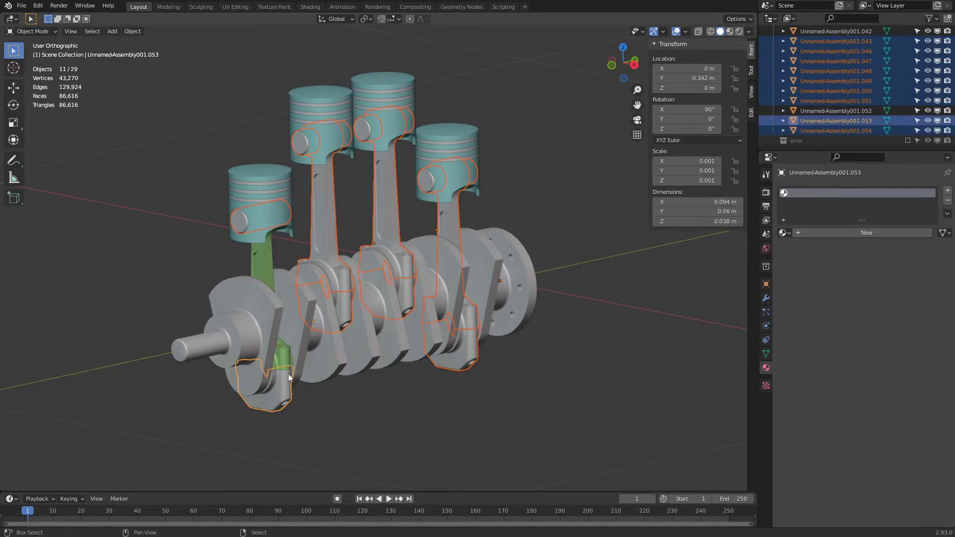
shift+click(285, 354)
key(ctrl+l)
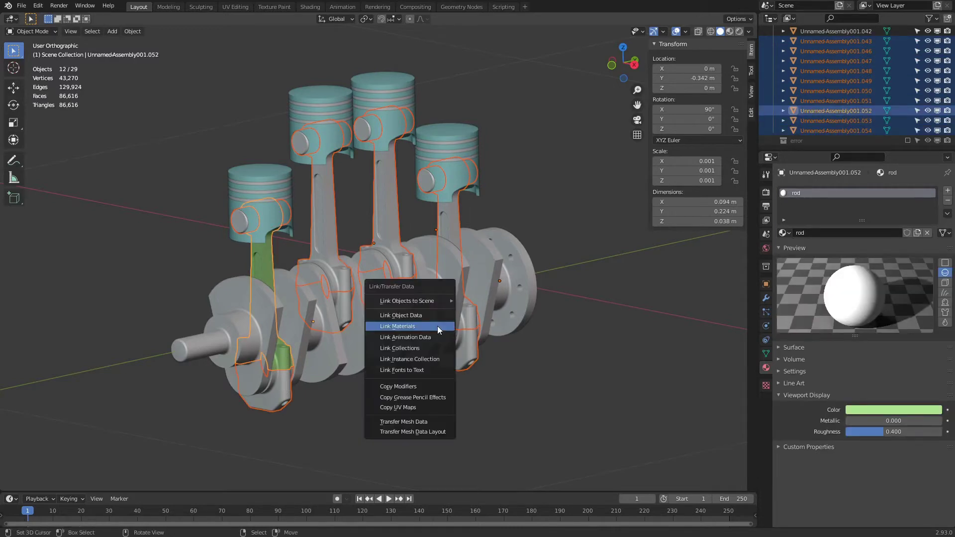
click(437, 326)
- Create a material named "camshaft" on the long main shaft, with a light red viewport colour
middle_drag(438, 326, 552, 252)
click(551, 252)
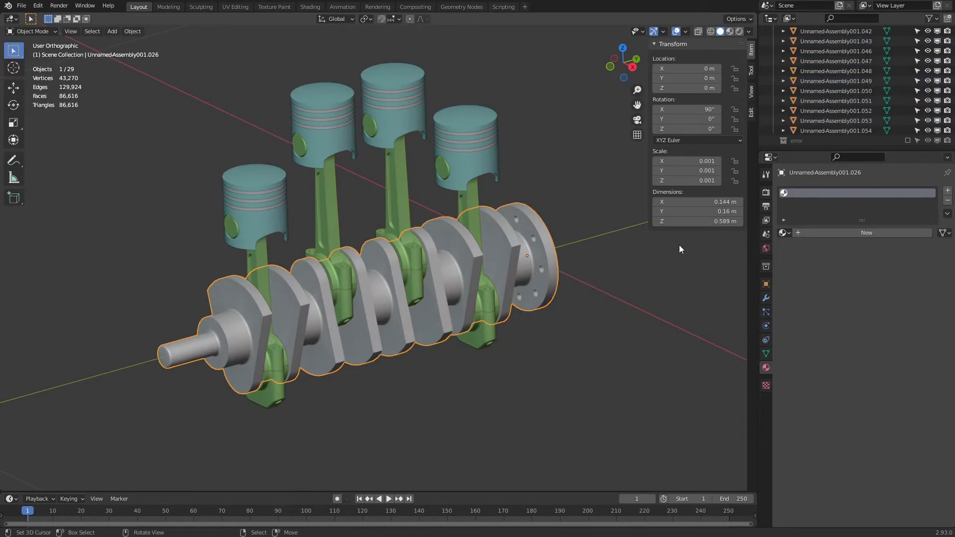
click(817, 234)
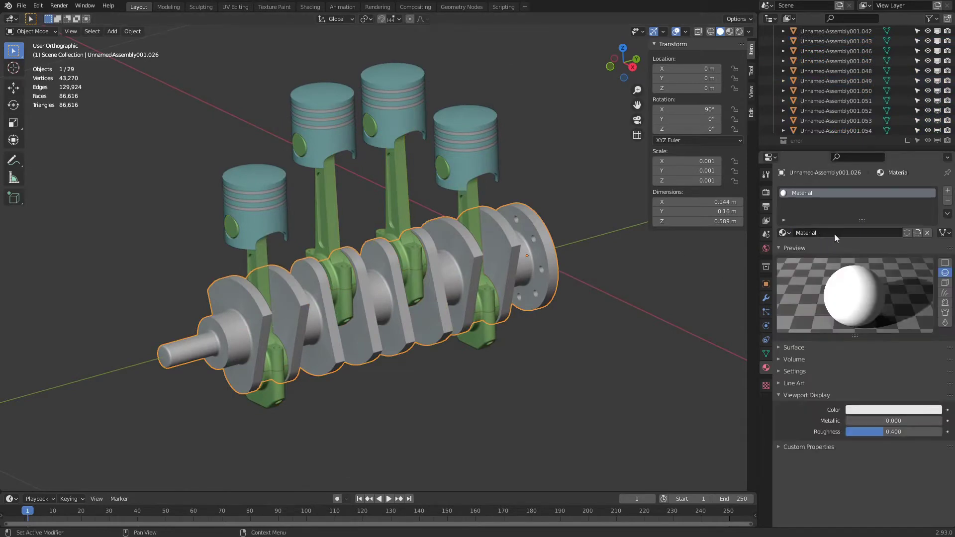
double_click(829, 233)
text(camshaft)
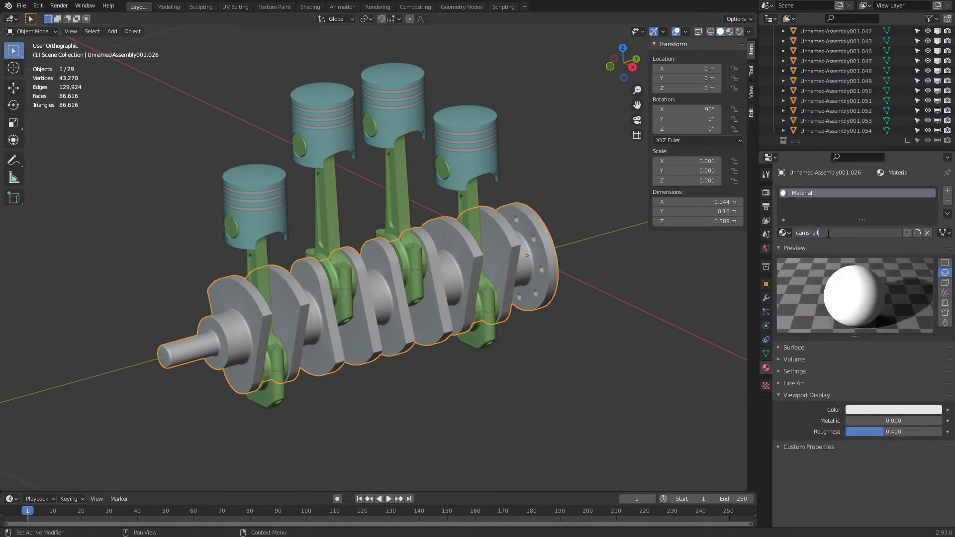
key(Return)
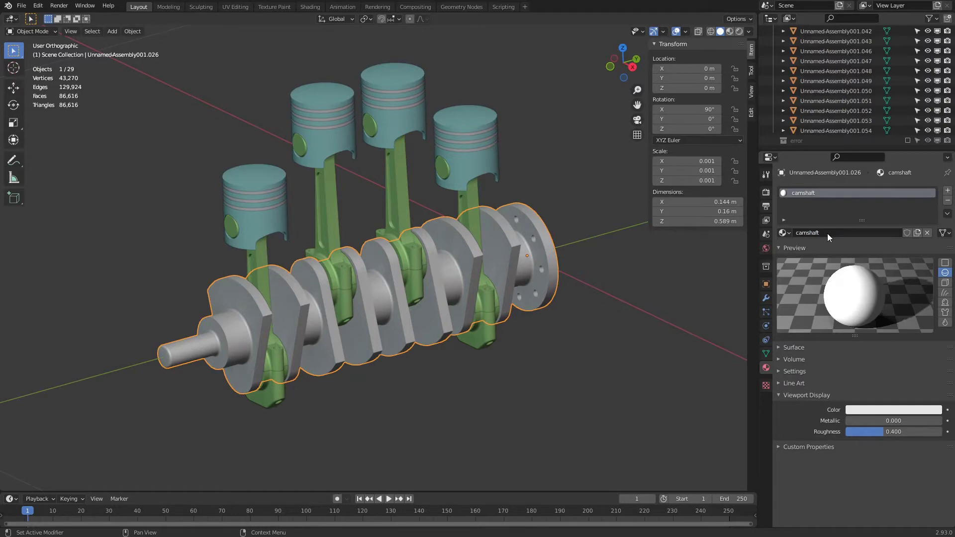
click(876, 410)
click(891, 316)
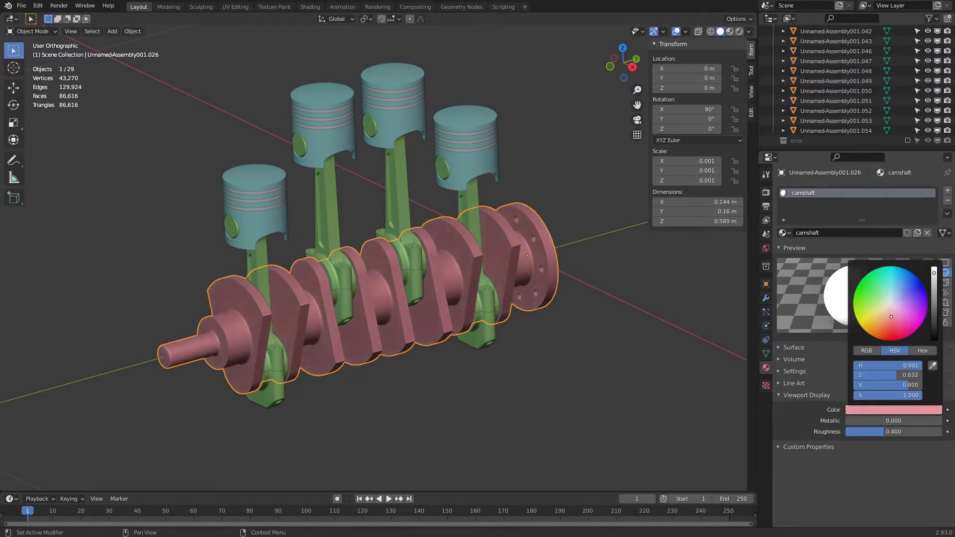
- Create a material named "rings" on the lowest ring of the piston nearest the shaft's narrow end, with a purple viewport colour
scroll(274, 225, up, 1)
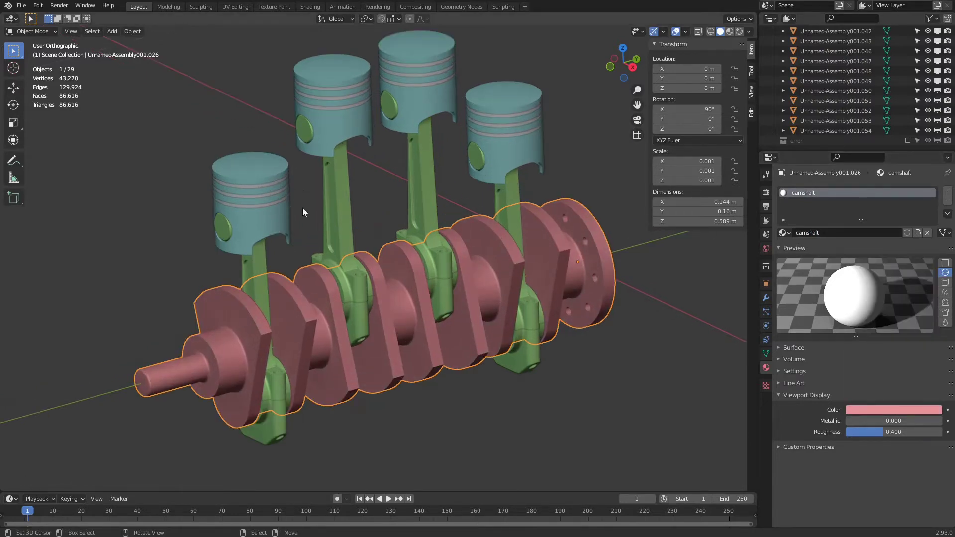
click(261, 207)
click(264, 208)
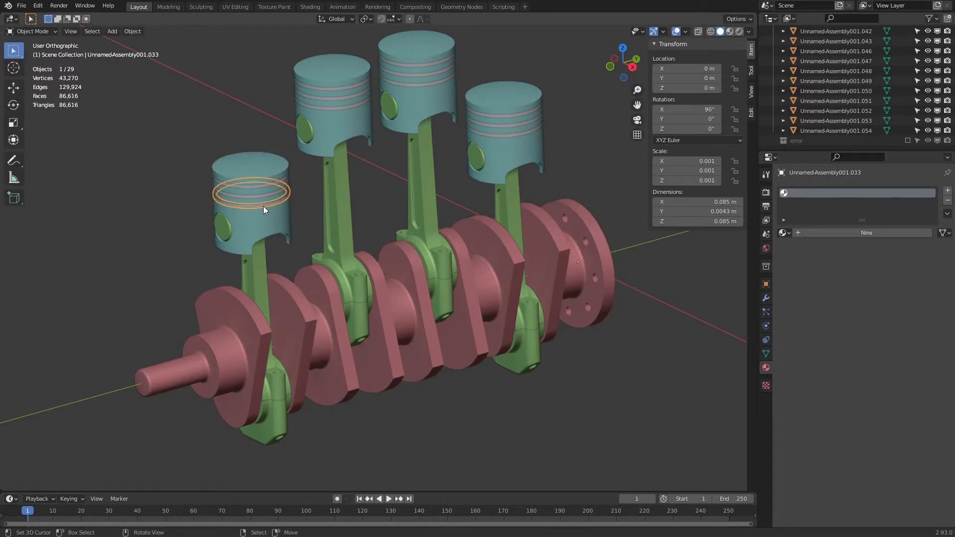
click(830, 233)
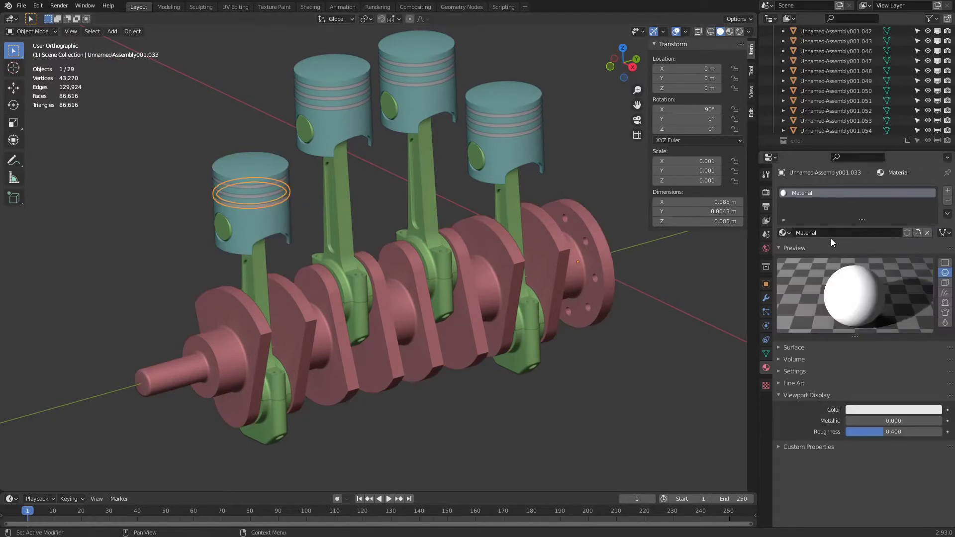
click(836, 232)
text(rings)
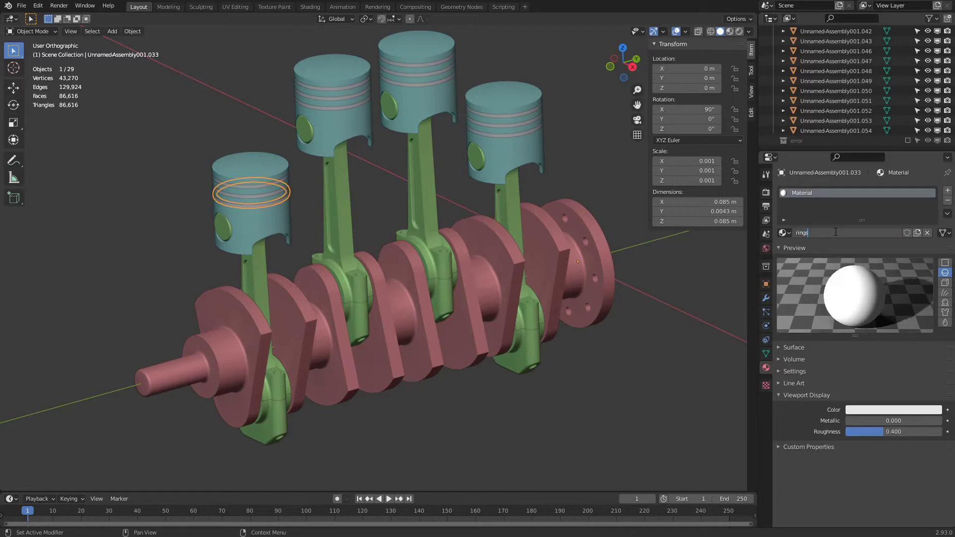
key(Return)
click(893, 409)
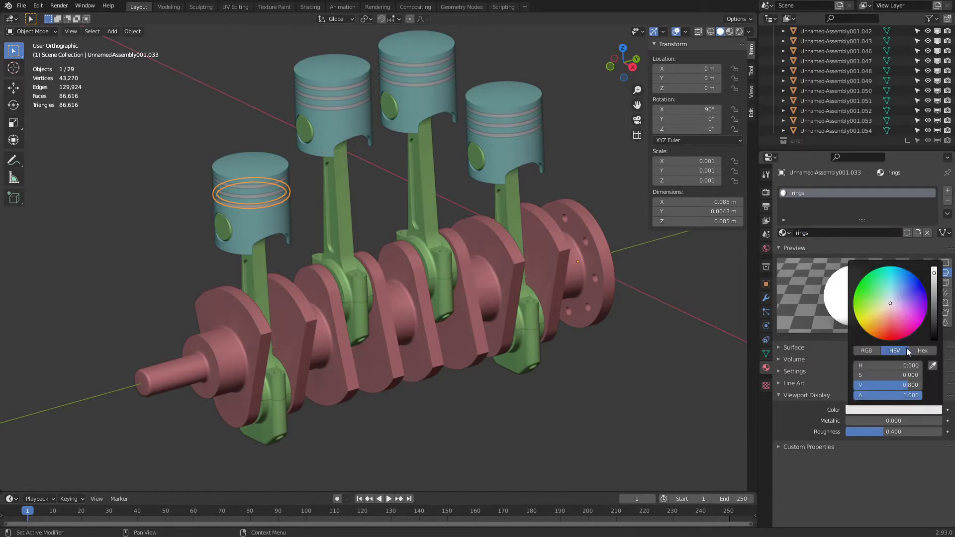
mouse_move(903, 312)
mouse_down()
mouse_move(897, 300)
mouse_move(908, 305)
mouse_up()
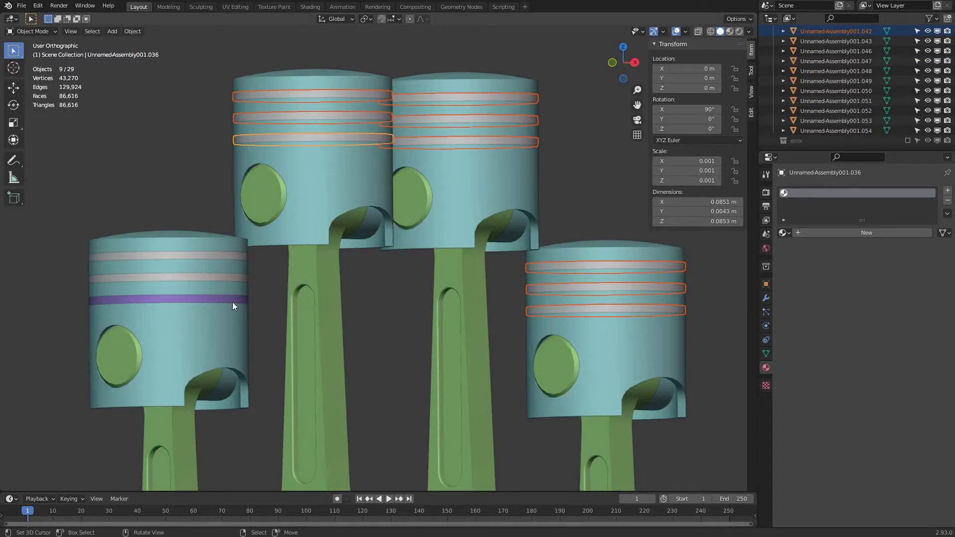
- Link the purple ring's material to the other eleven piston rings, finishing with the three rings on the piston nearest the shaft's narrow end
shift+click(199, 255)
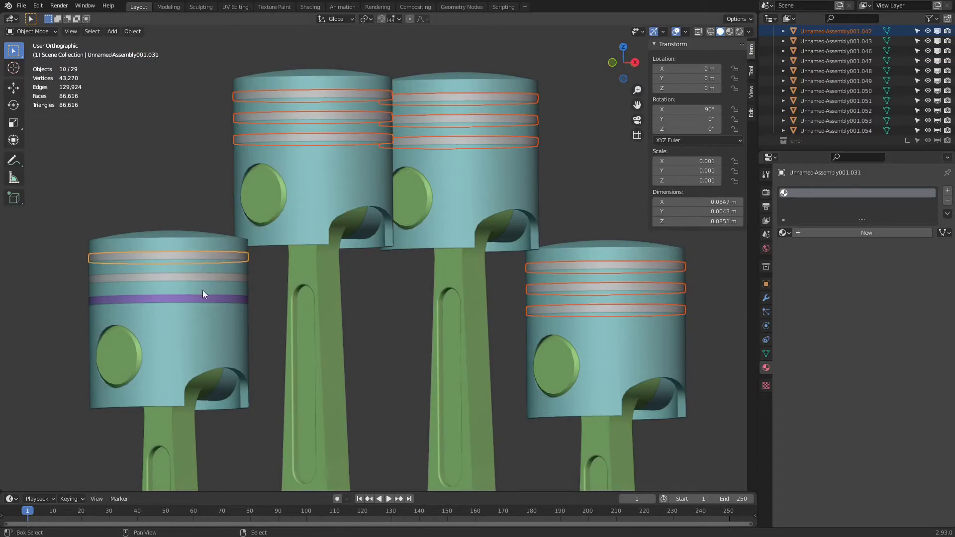
shift+click(205, 278)
shift+click(208, 299)
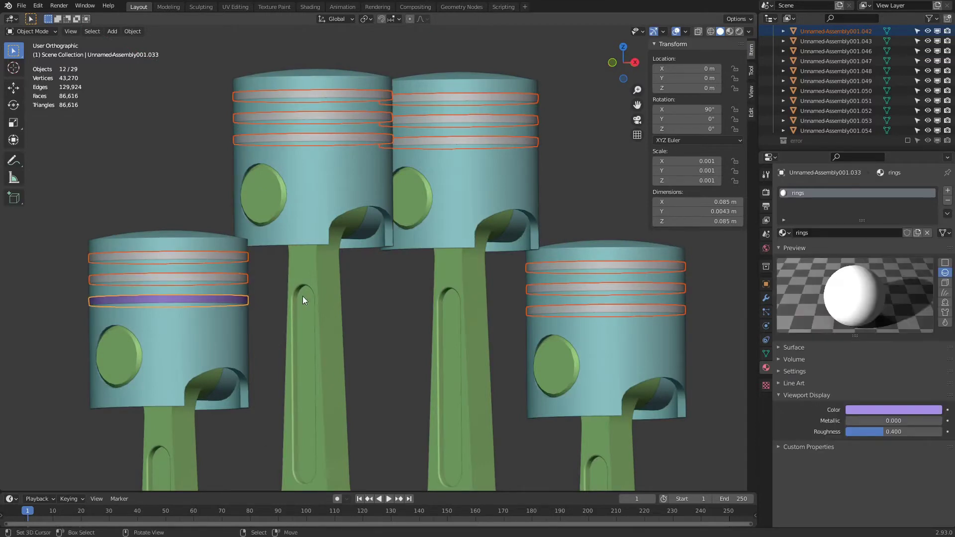
key(ctrl+l)
click(303, 297)
- Export the whole engine as a glTF Binary file named "4 cylinder engine.glb", limited to the selected objects
scroll(303, 296, down, 6)
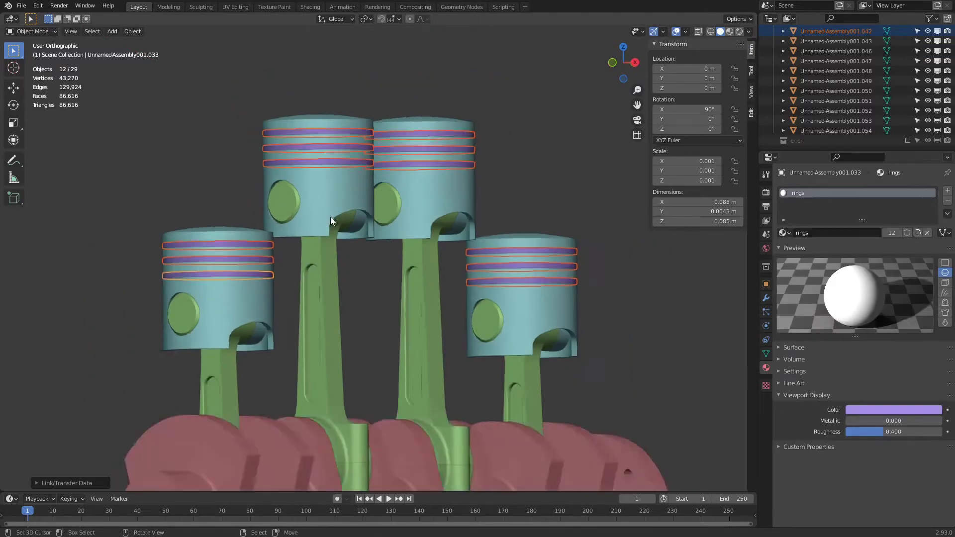
middle_drag(401, 243, 403, 351)
key(a)
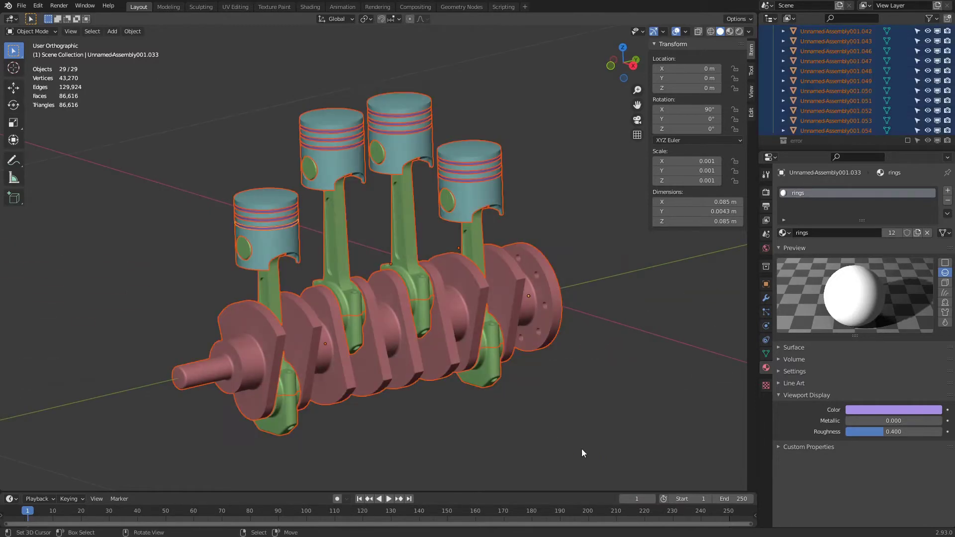
click(22, 7)
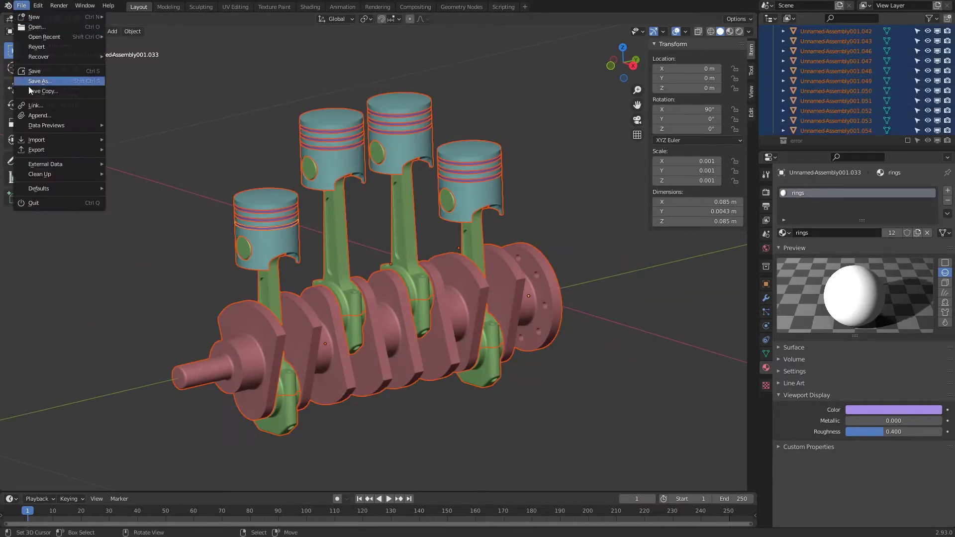
mouse_move(45, 151)
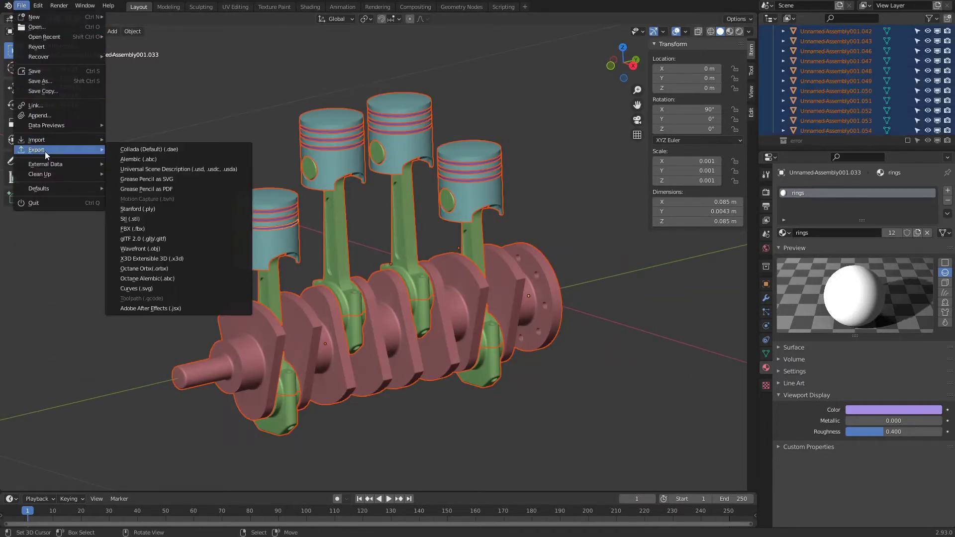
click(190, 241)
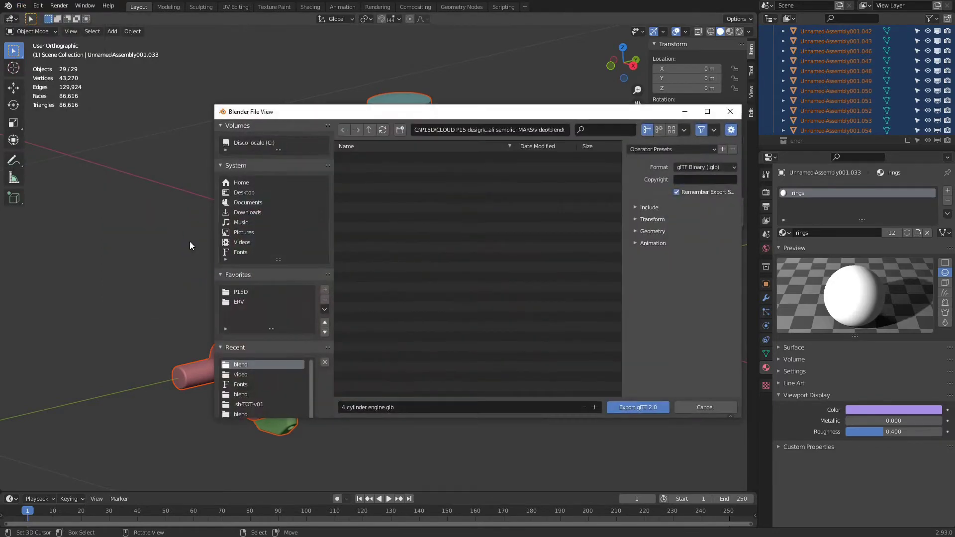
click(649, 207)
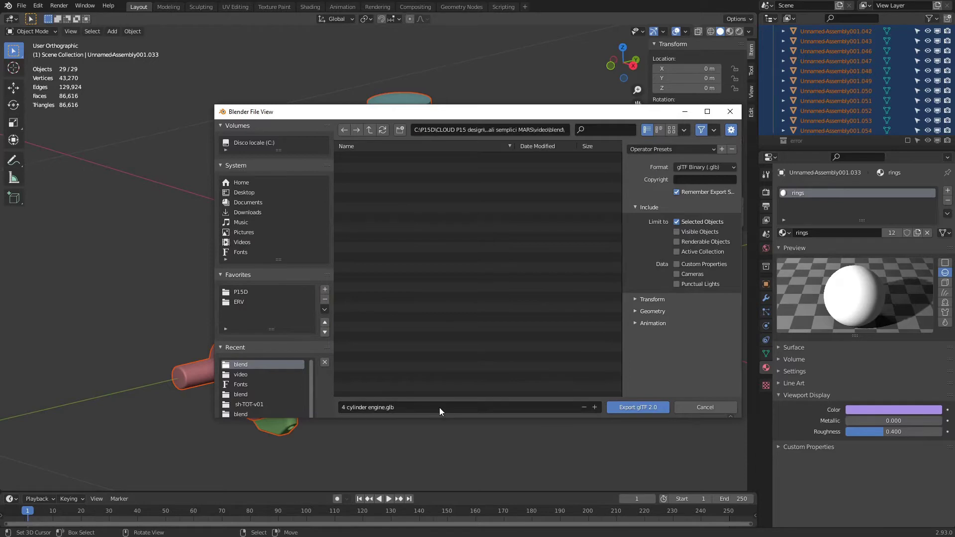
click(626, 407)
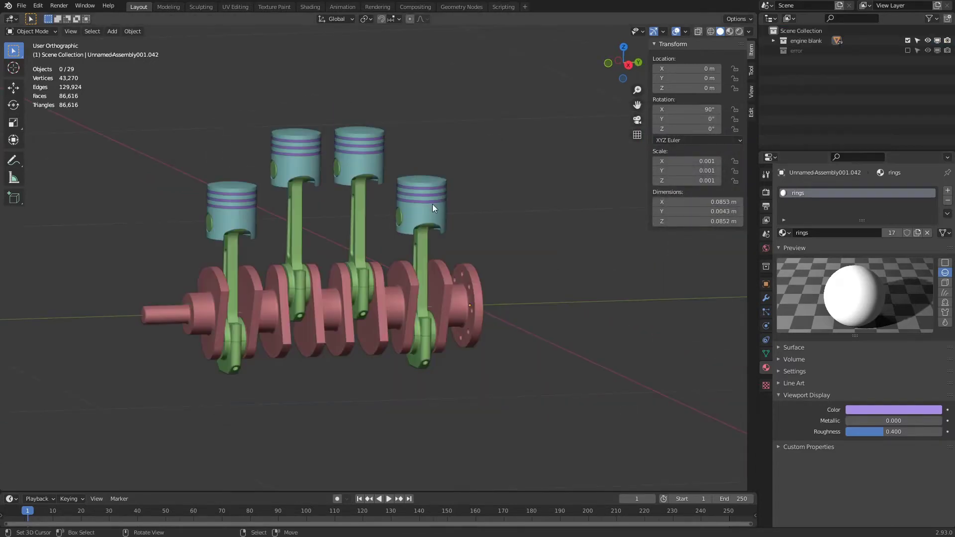
- Check that piston, rings, shaft and rod cap are separate objects by selecting them one after another
click(428, 185)
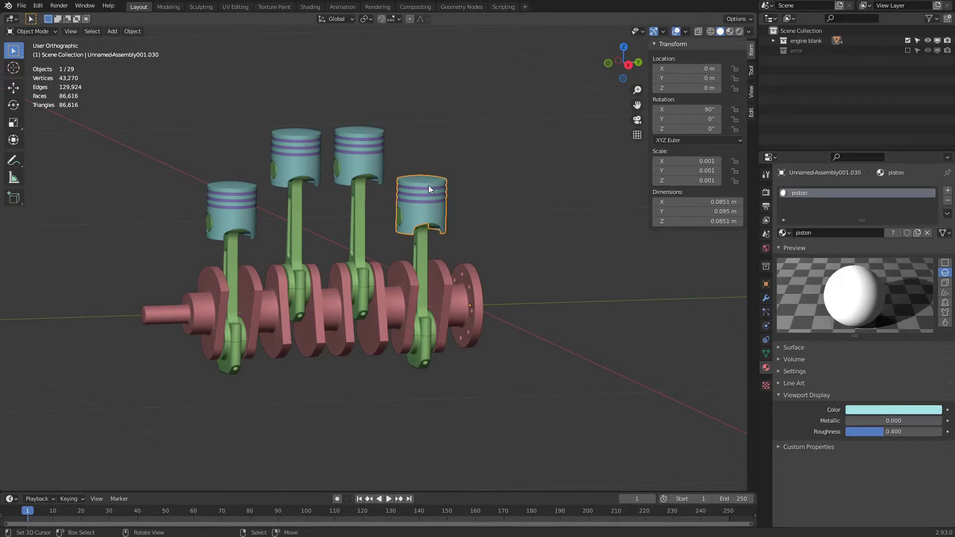
click(426, 192)
click(429, 199)
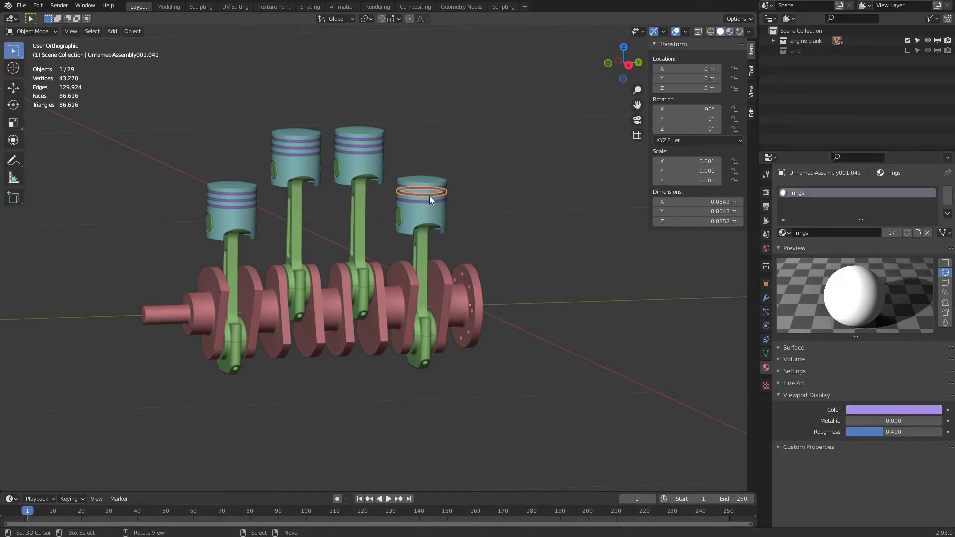
click(421, 274)
right_click(399, 329)
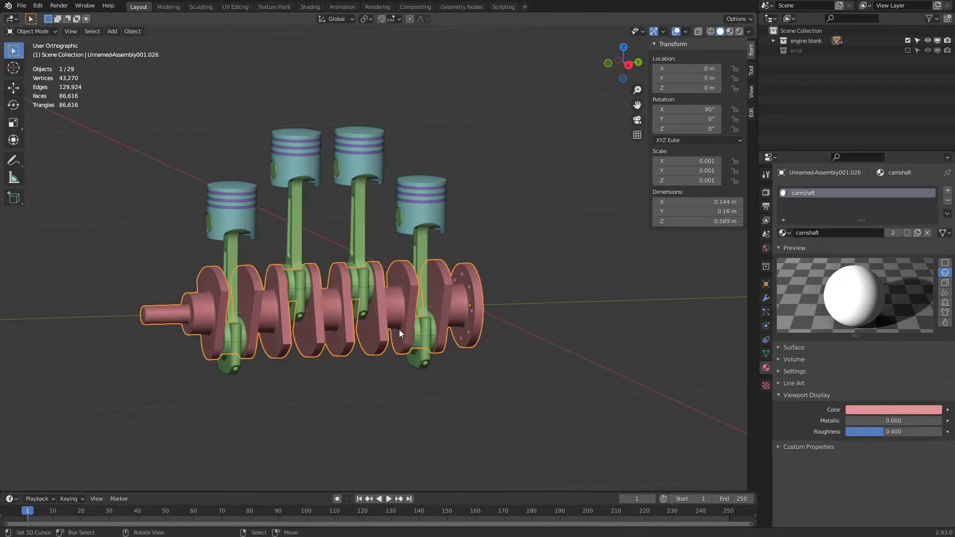
right_click(419, 360)
key(alt+a)
- Enable the "error" collection and separate its joined piston-and-rod mesh into individual objects by material
click(907, 51)
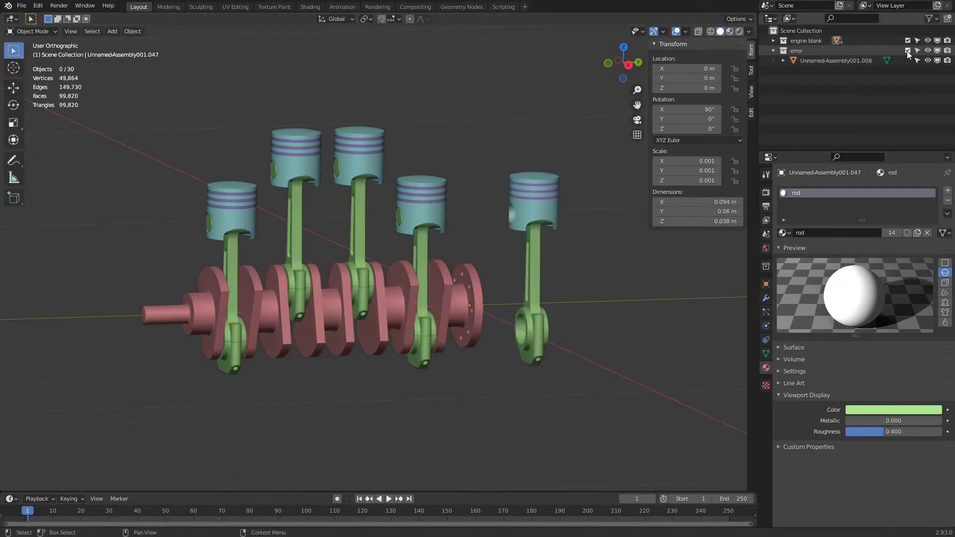
right_click(533, 258)
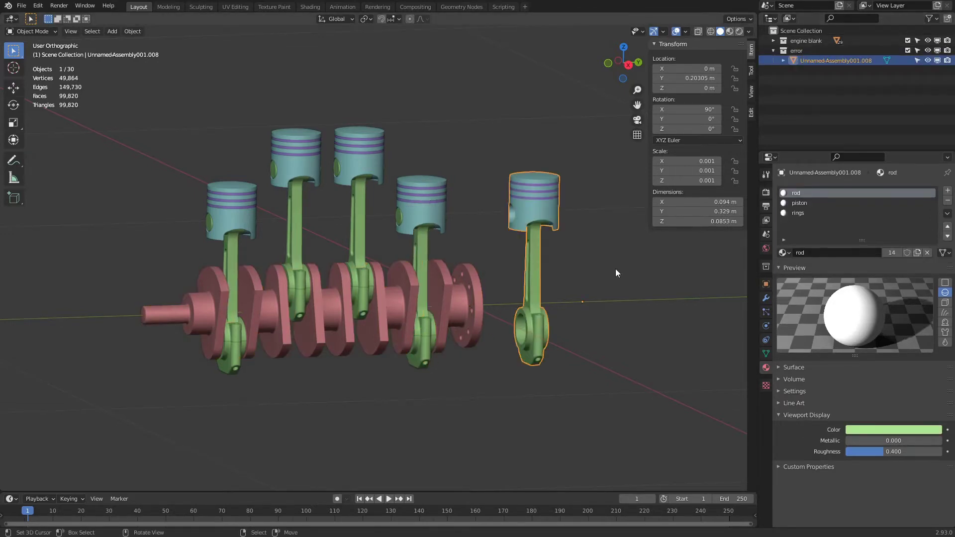
scroll(593, 258, up, 3)
middle_drag(505, 275, 448, 268)
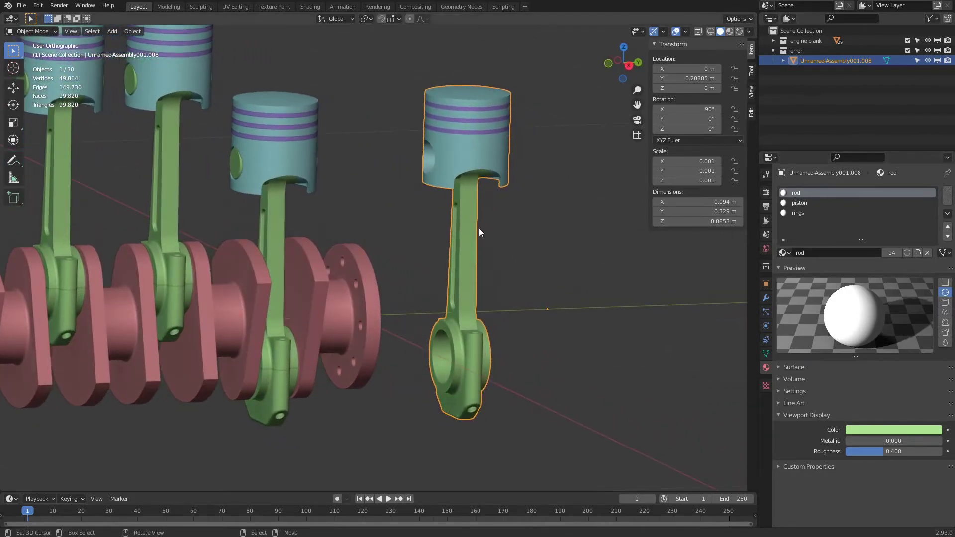
key(Tab)
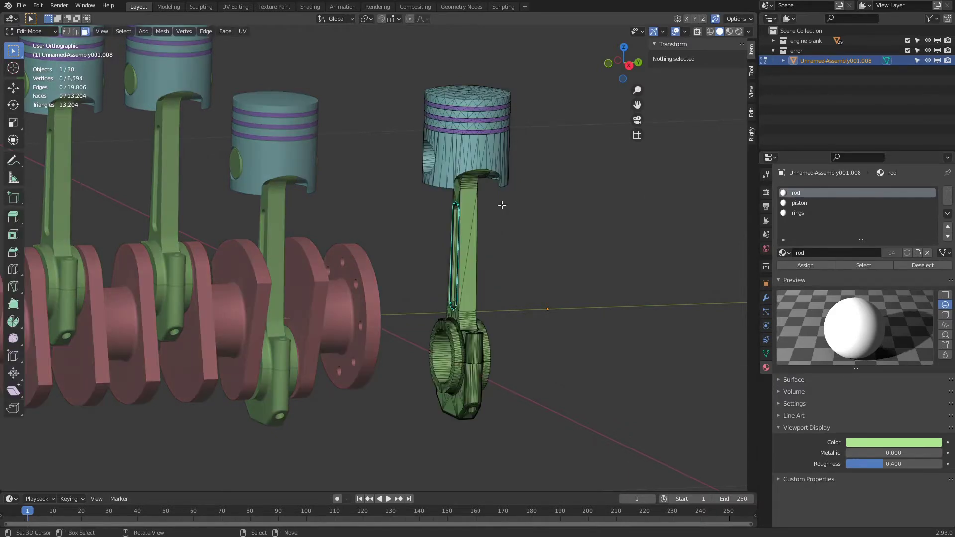
key(p)
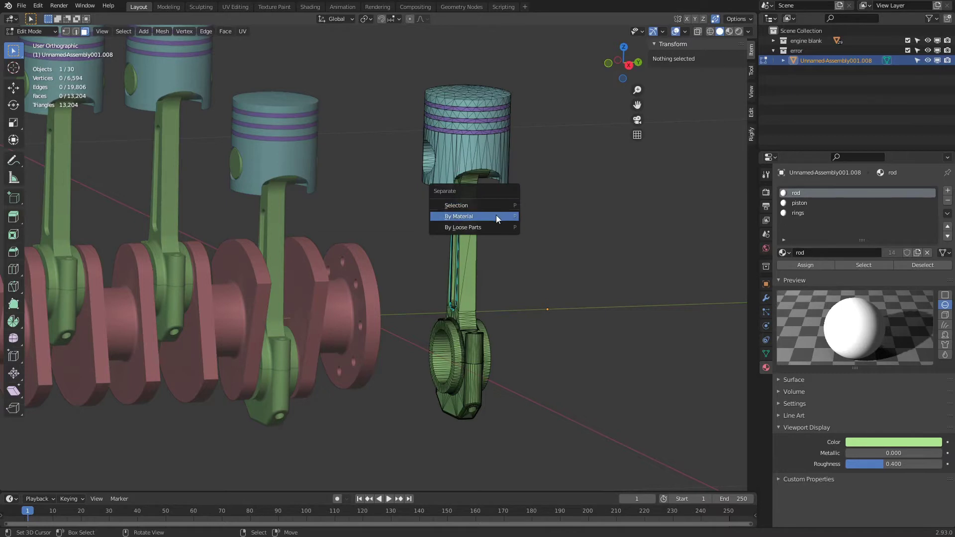
click(497, 215)
key(Tab)
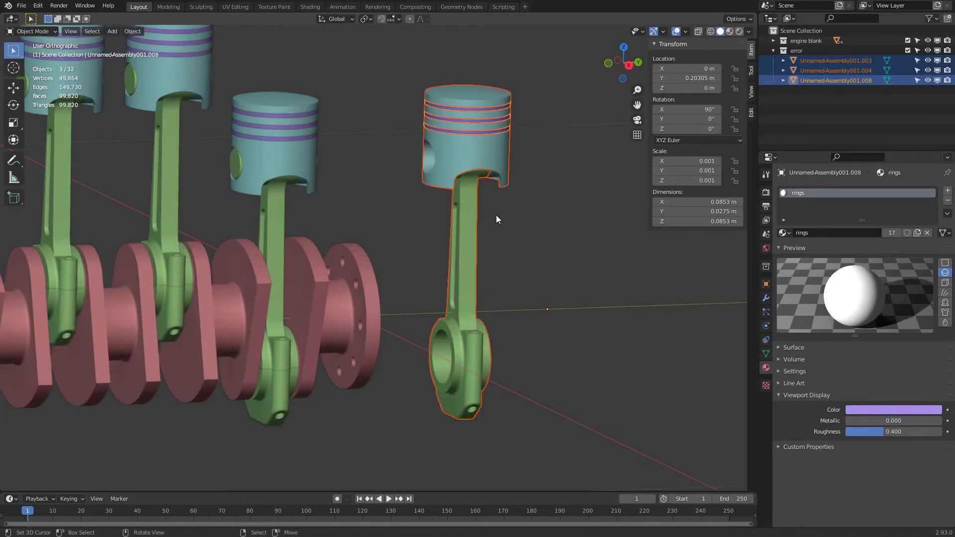
- Examine the separated piston and rod by selecting each piece individually
click(501, 133)
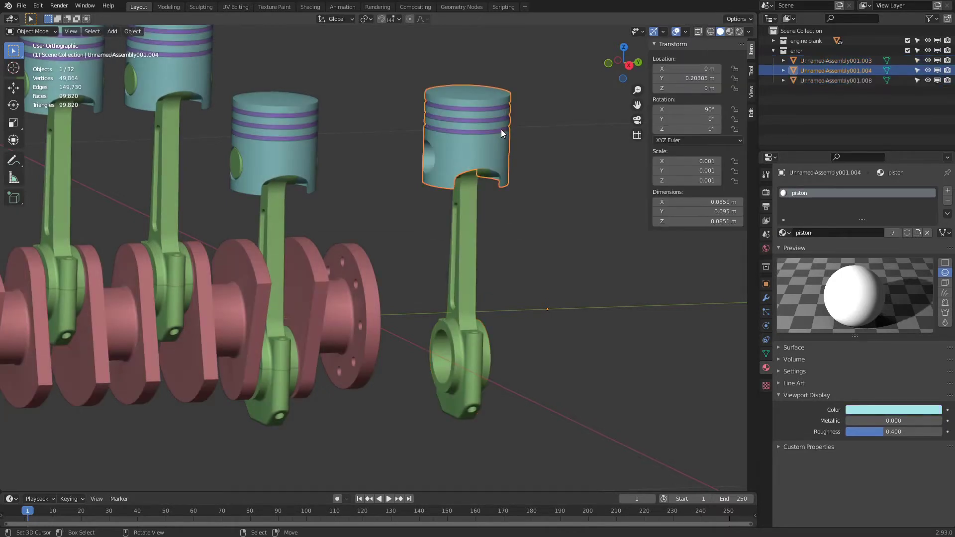
click(501, 129)
click(469, 226)
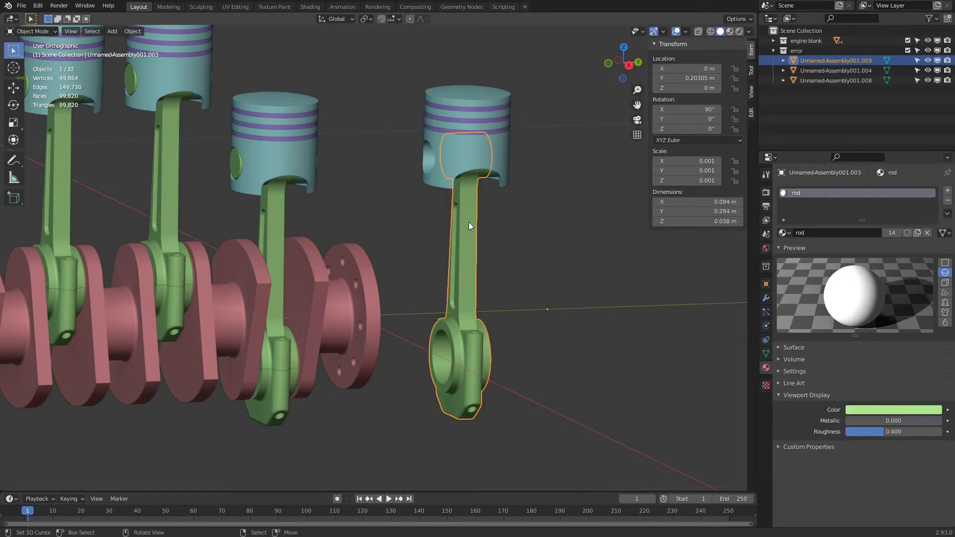
scroll(498, 229, down, 3)
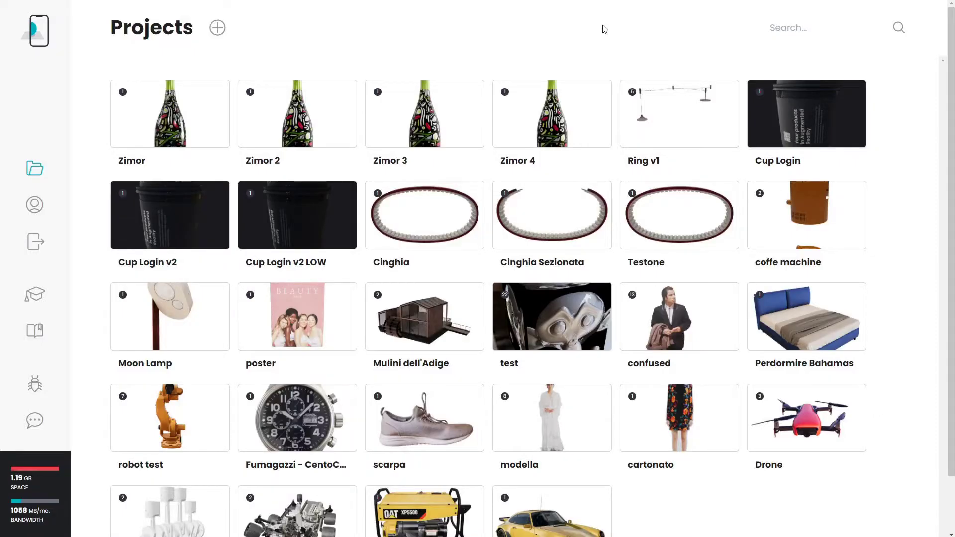
- Switch to the web-based 3D projects page, create a new project and load the exported engine GLB into it
click(218, 28)
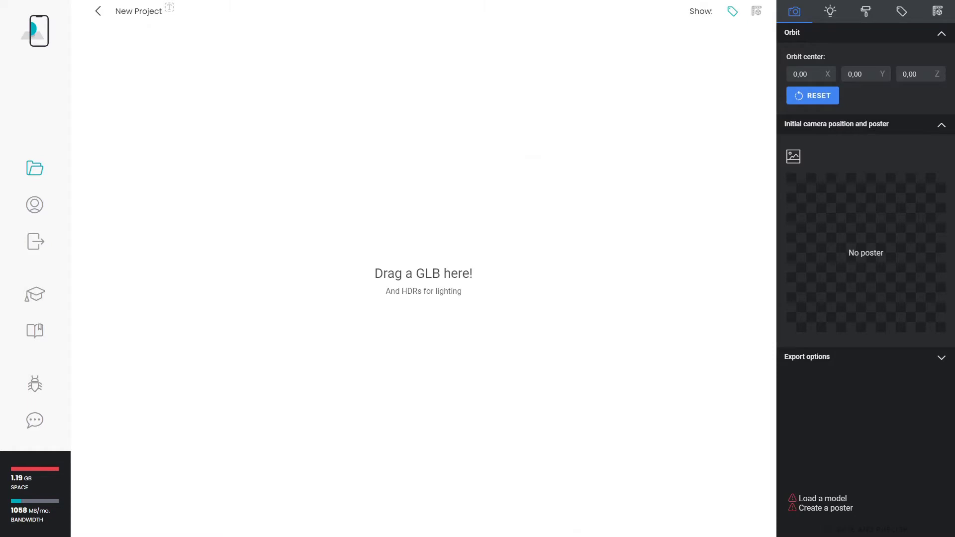
drag(954, 70, 553, 211)
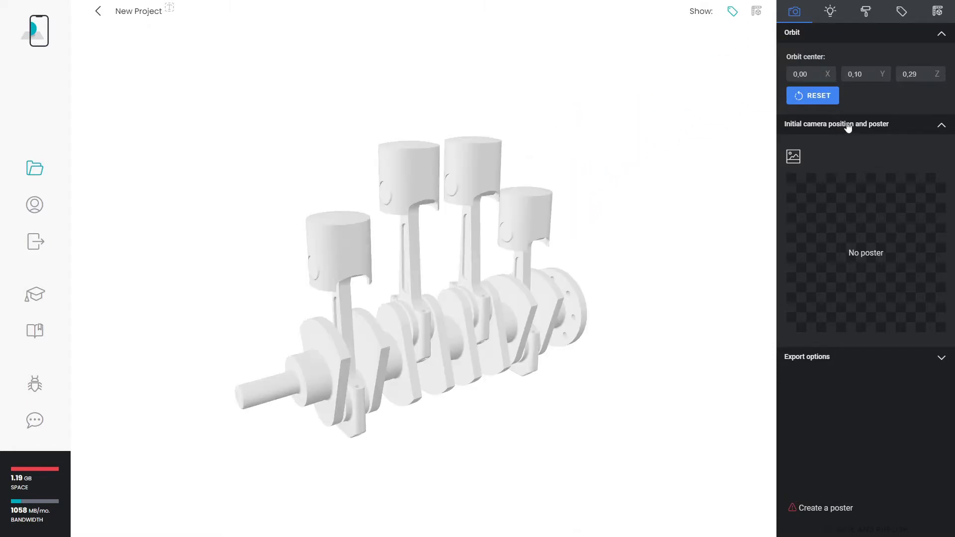
- Set the base color factor of the piston material to a strong red
click(865, 15)
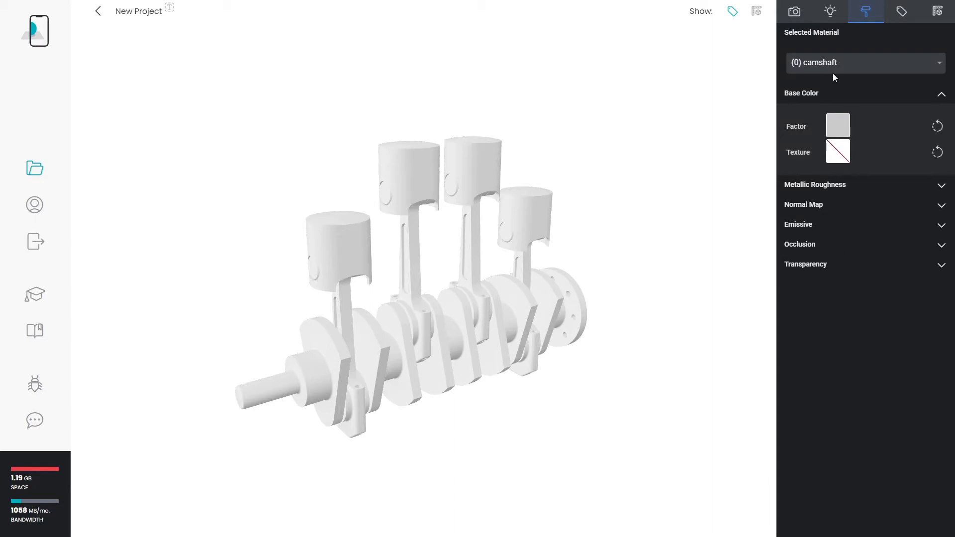
click(849, 73)
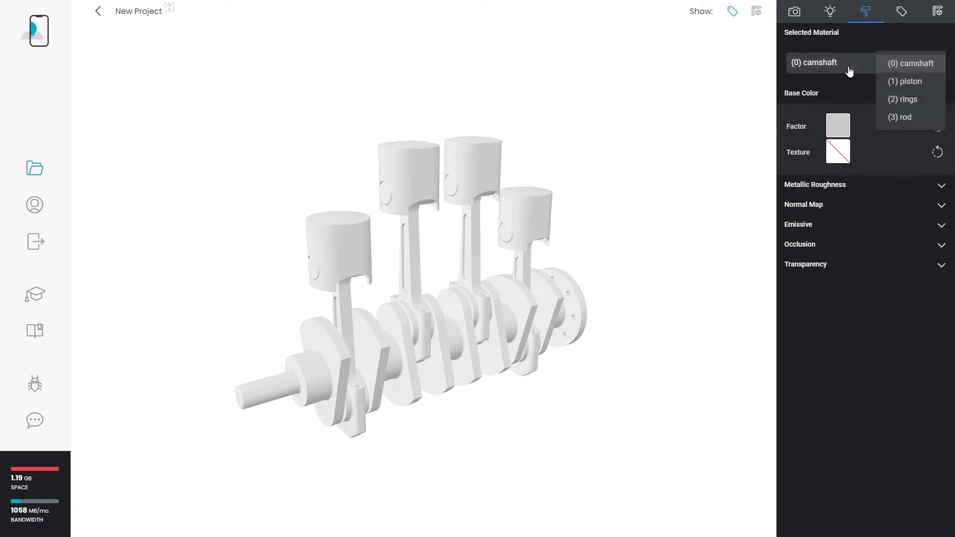
click(913, 82)
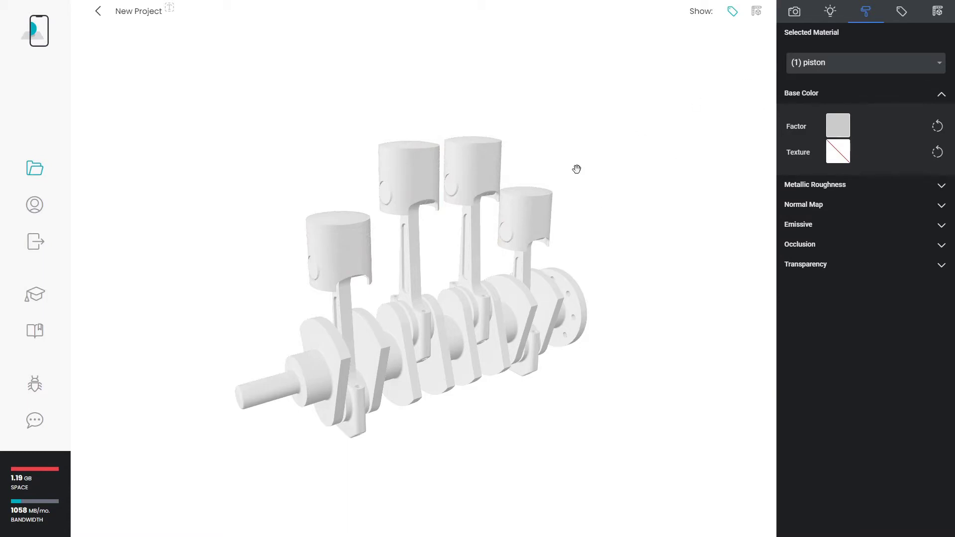
click(840, 124)
drag(885, 152, 928, 161)
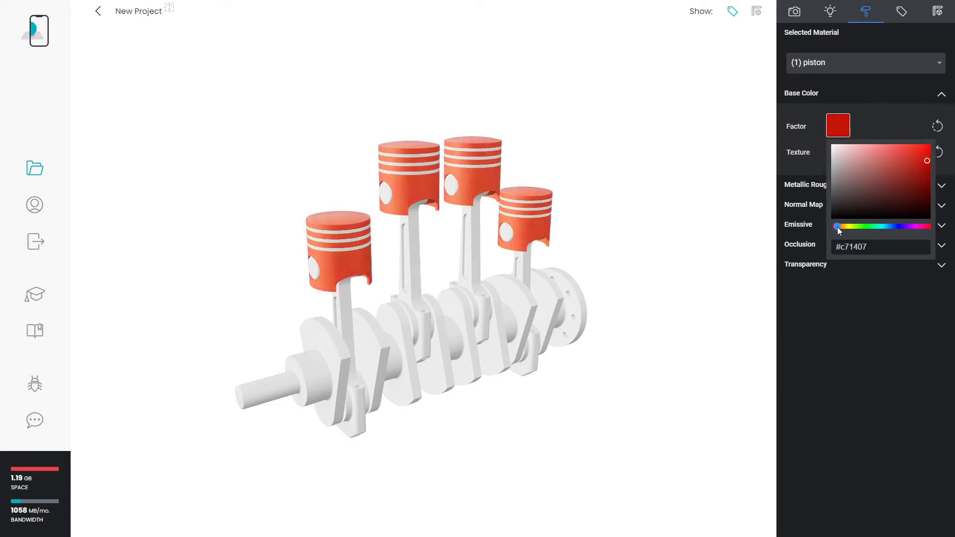
drag(838, 229, 839, 231)
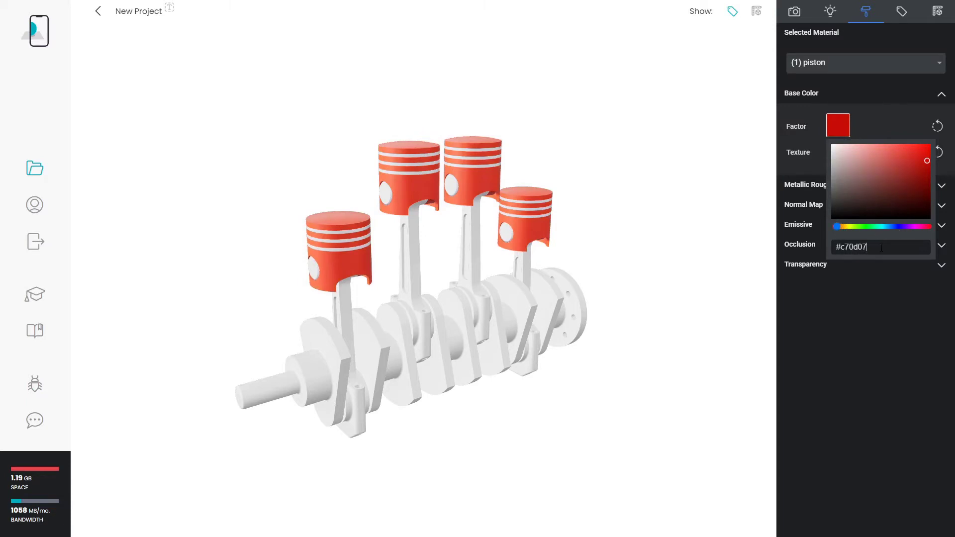
drag(882, 248, 841, 247)
text(c)
click(874, 318)
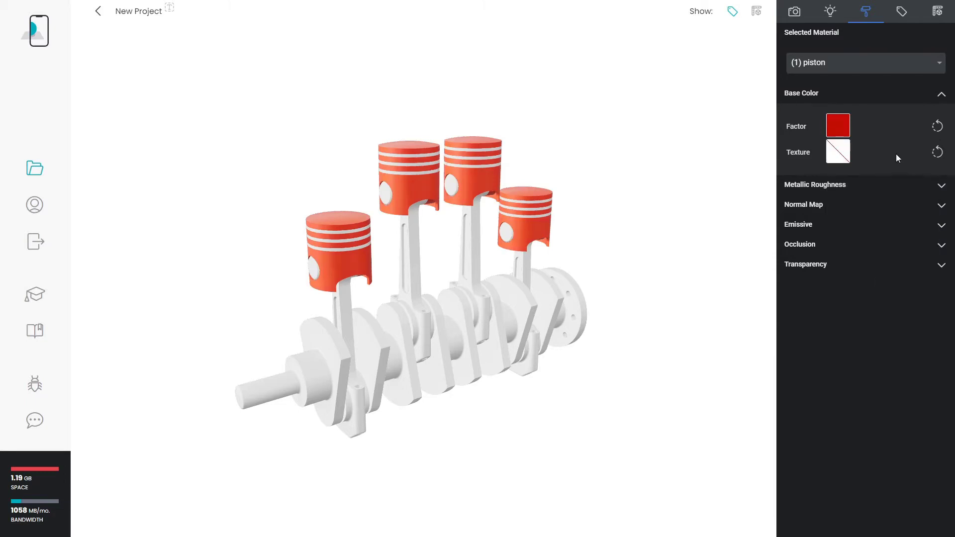
- Set the piston material's metallic factor and roughness factor to 0, and check the finish from several angles
click(882, 185)
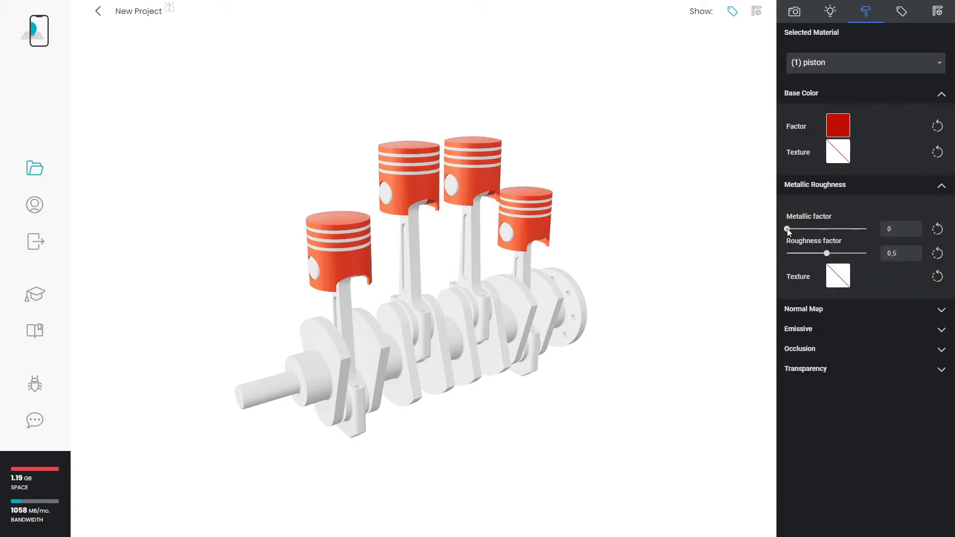
mouse_move(788, 231)
mouse_down()
mouse_move(866, 231)
mouse_move(789, 231)
mouse_up()
drag(827, 254, 798, 253)
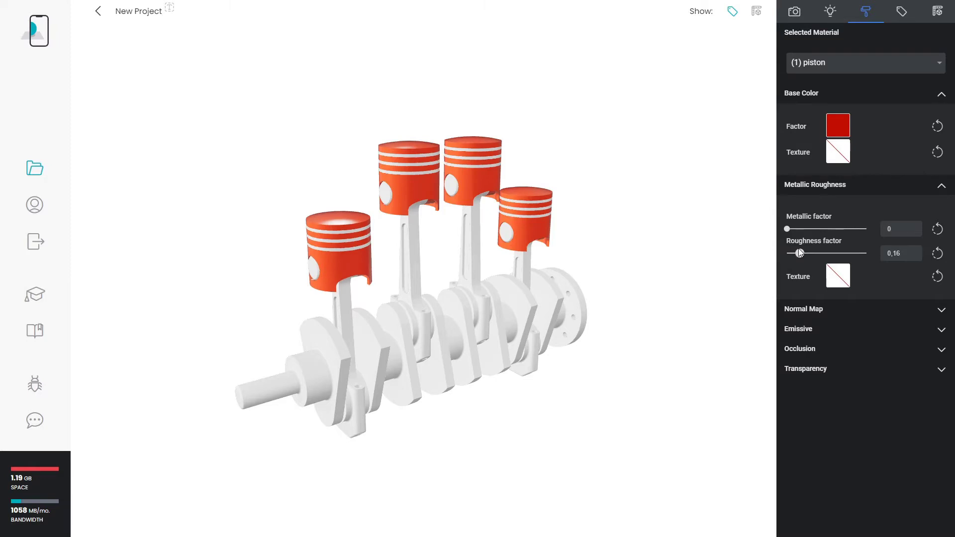
drag(797, 253, 788, 254)
drag(403, 239, 450, 241)
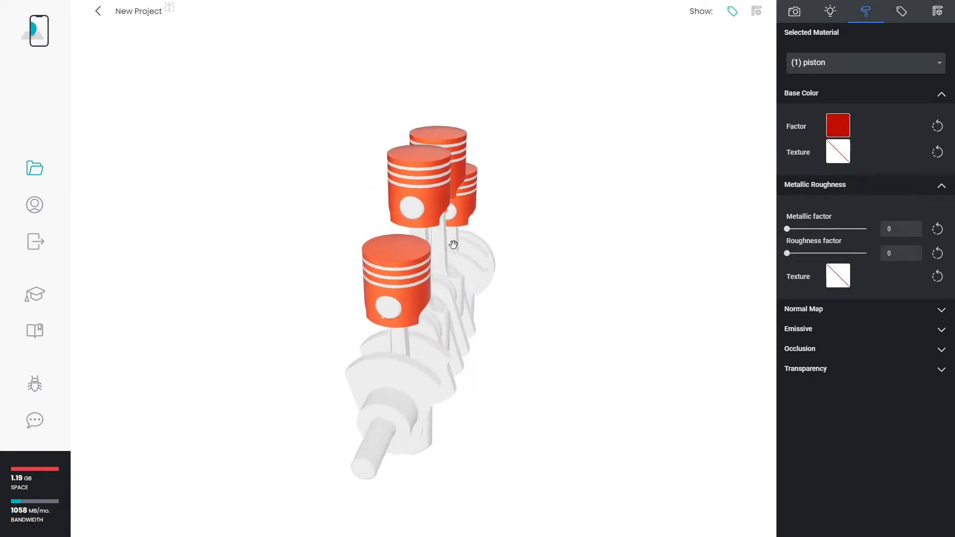
scroll(581, 319, up, 5)
drag(580, 319, 547, 292)
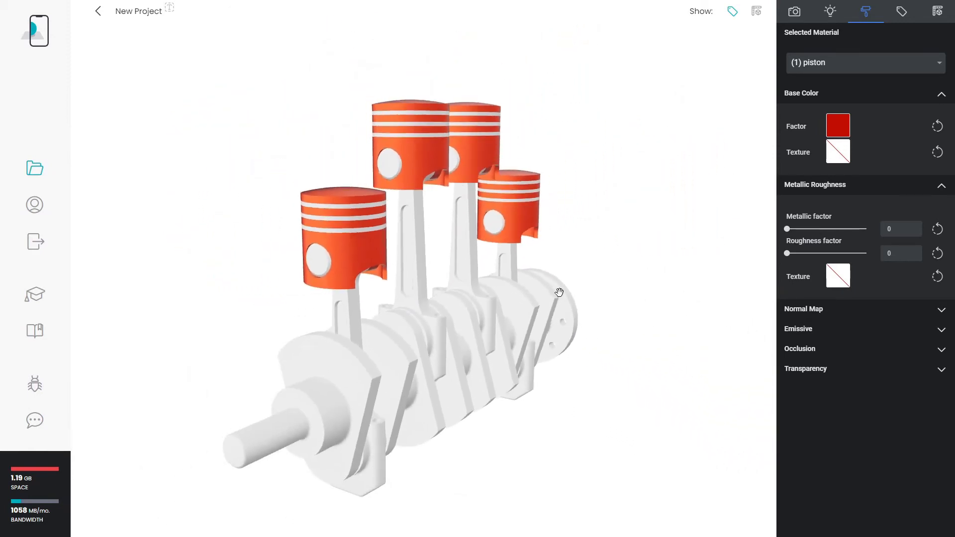
- Set the base color factor of the rod material to the darker grey #929292
click(807, 67)
click(899, 118)
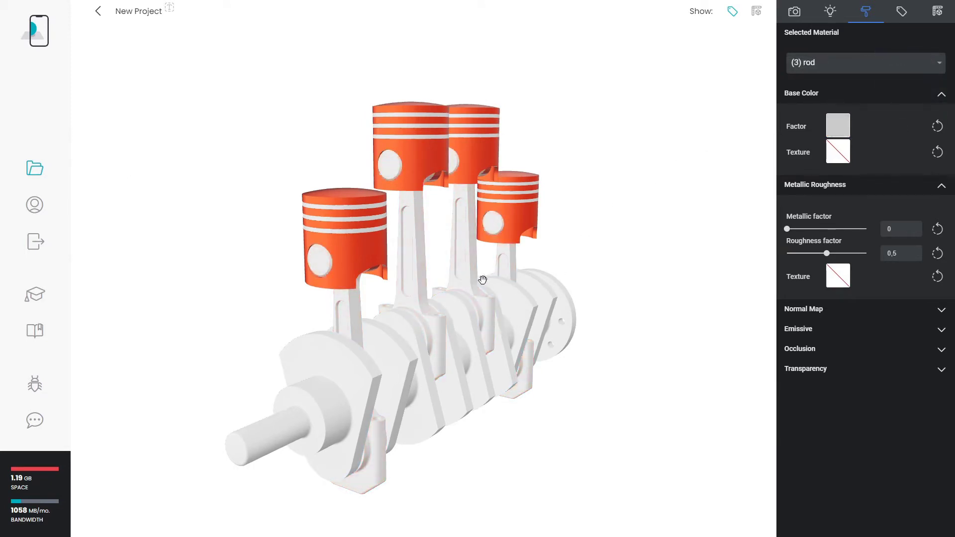
mouse_move(530, 315)
mouse_down()
mouse_move(487, 319)
mouse_move(497, 316)
mouse_up()
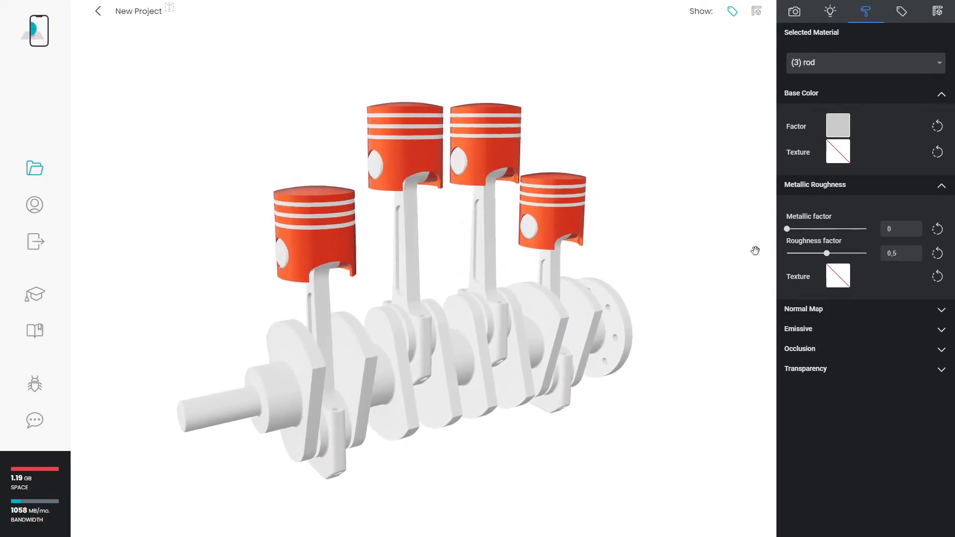
click(844, 131)
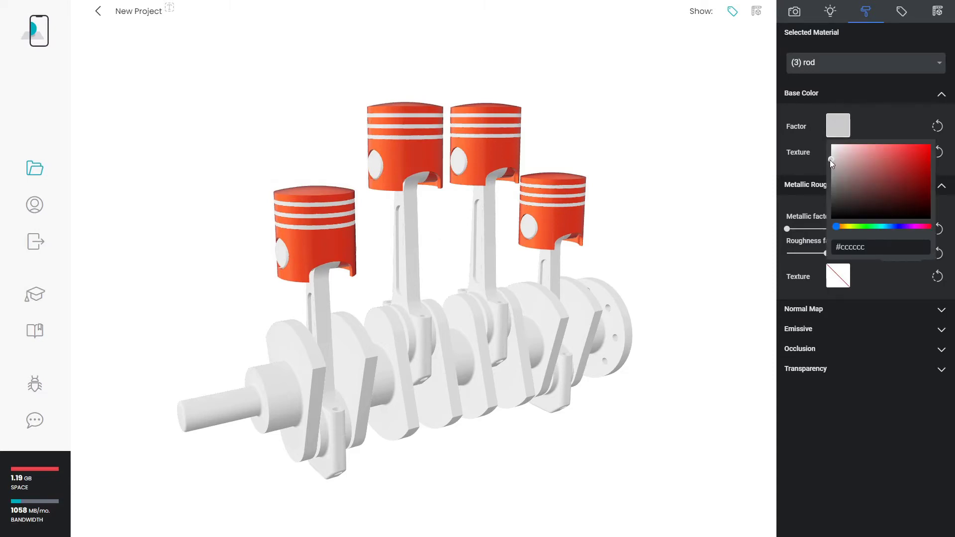
drag(830, 160, 822, 182)
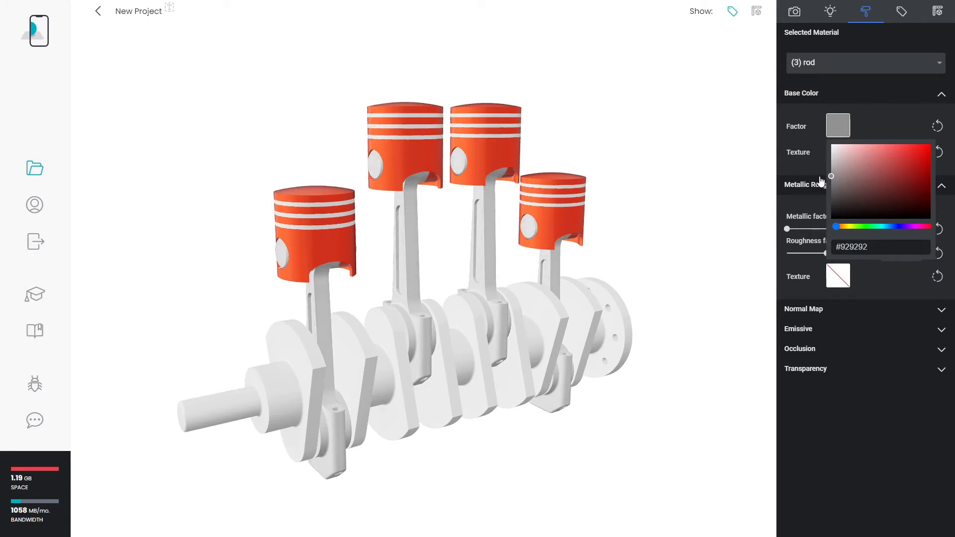
click(786, 162)
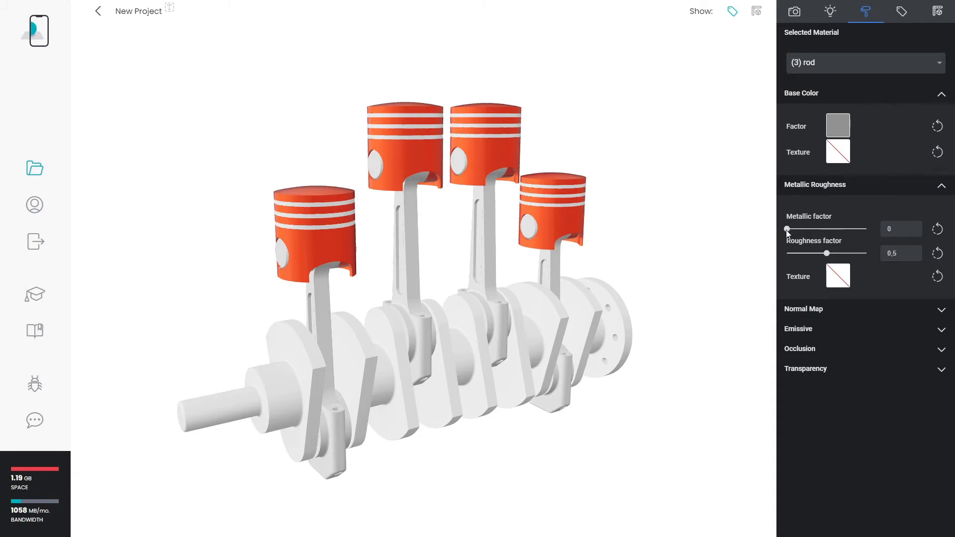
- Set the rod material's metallic factor to 1 and roughness factor to 0.15, and check the finish from different angles
drag(787, 230, 877, 230)
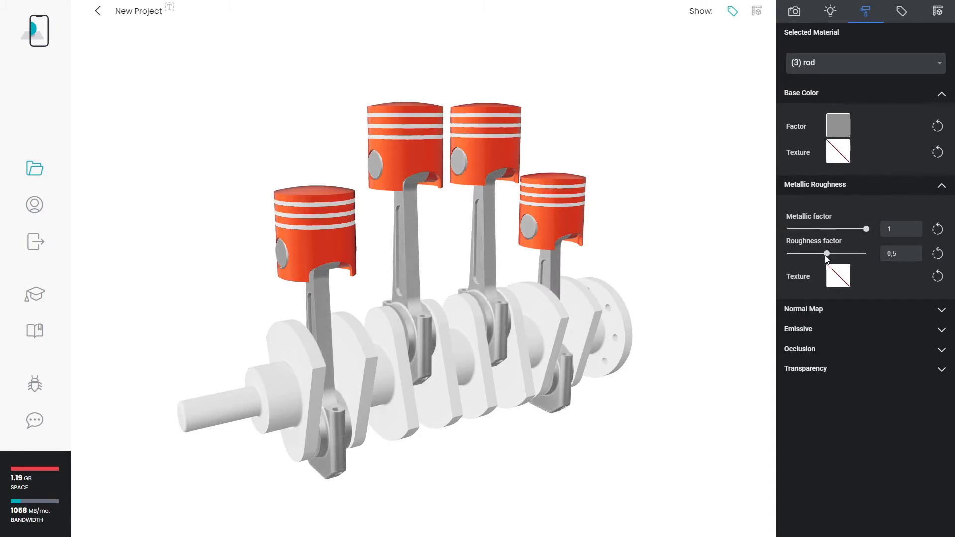
drag(825, 252, 799, 254)
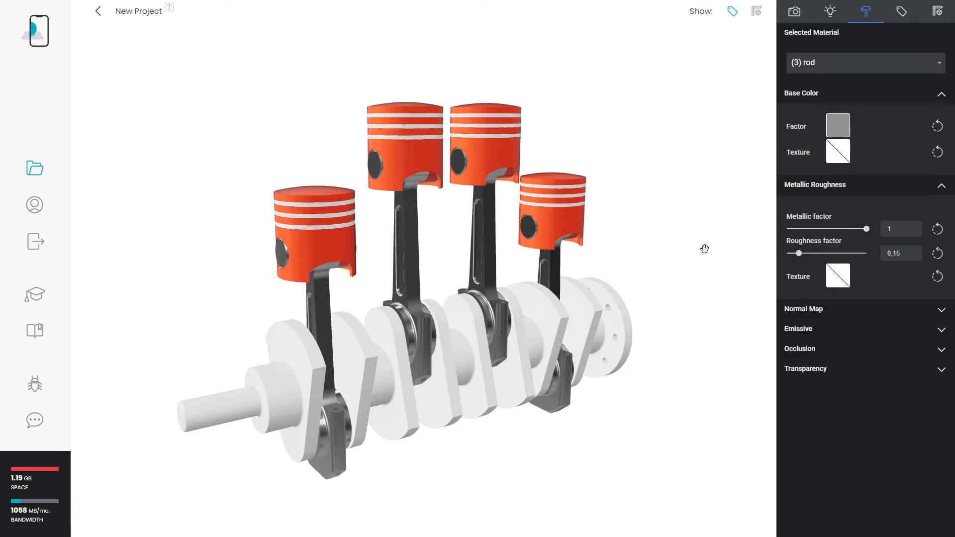
mouse_move(426, 317)
mouse_down()
mouse_move(294, 305)
mouse_move(300, 274)
mouse_move(385, 245)
mouse_move(579, 291)
mouse_move(617, 314)
mouse_move(695, 307)
mouse_move(643, 322)
mouse_move(432, 339)
mouse_move(415, 326)
mouse_up()
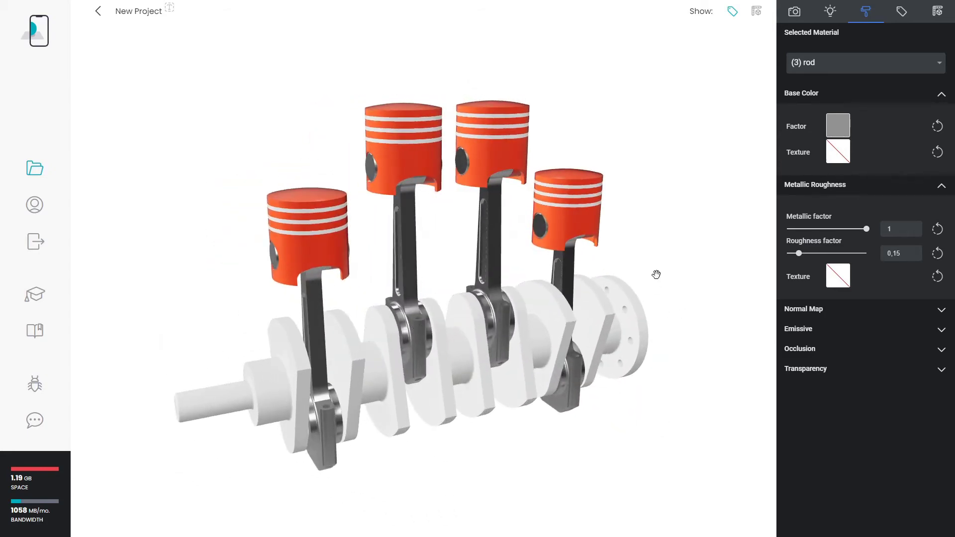
drag(438, 204, 725, 144)
- Set the base color factor of the rings material to dark red #790000
click(848, 67)
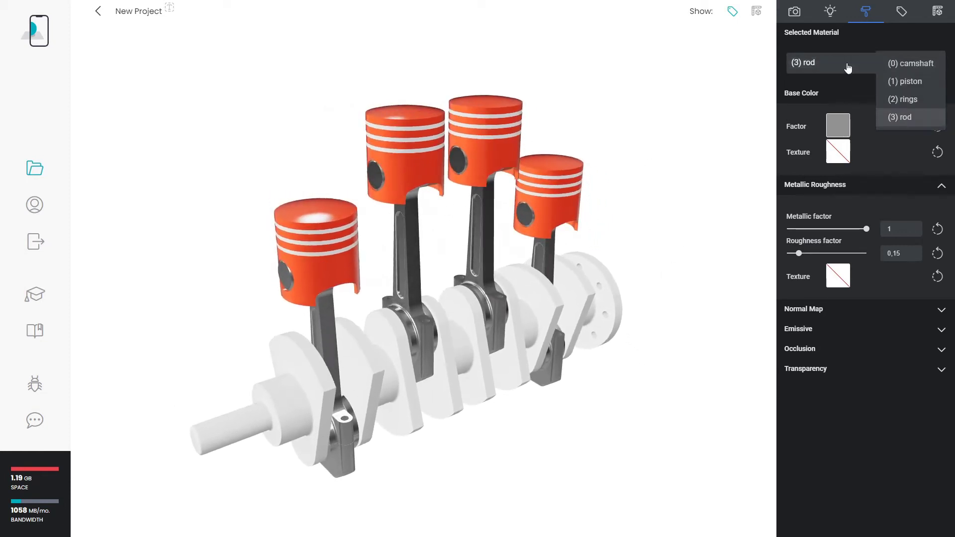
click(910, 98)
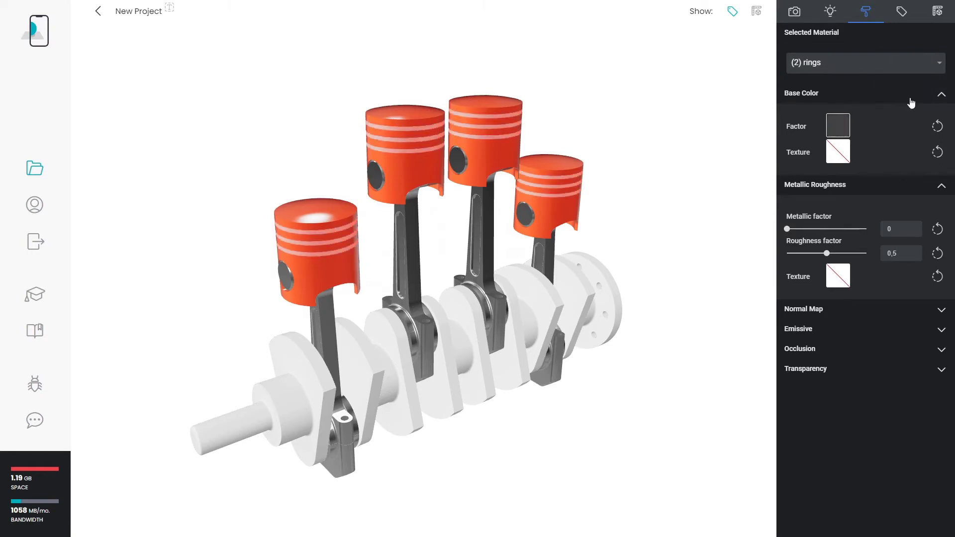
click(839, 126)
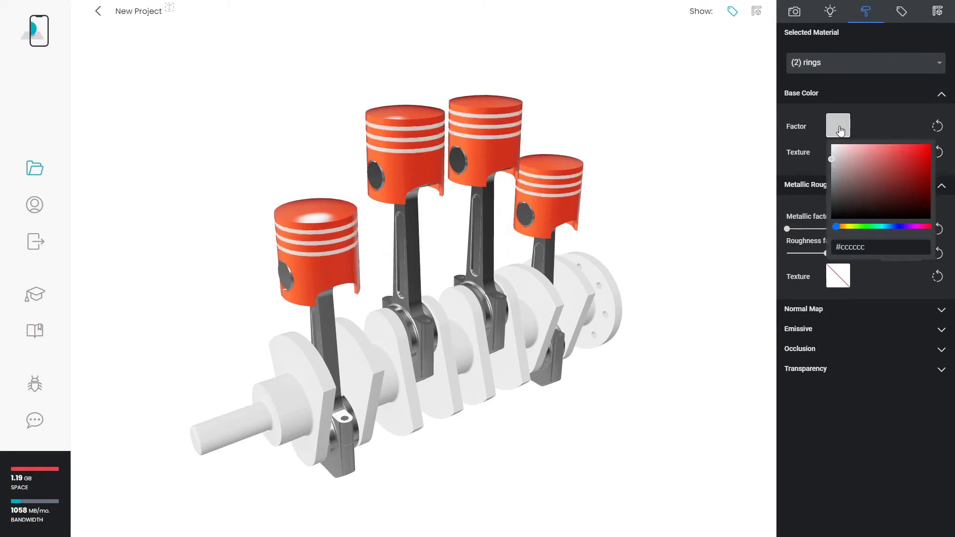
mouse_move(919, 169)
mouse_down()
mouse_move(932, 168)
mouse_move(942, 188)
mouse_up()
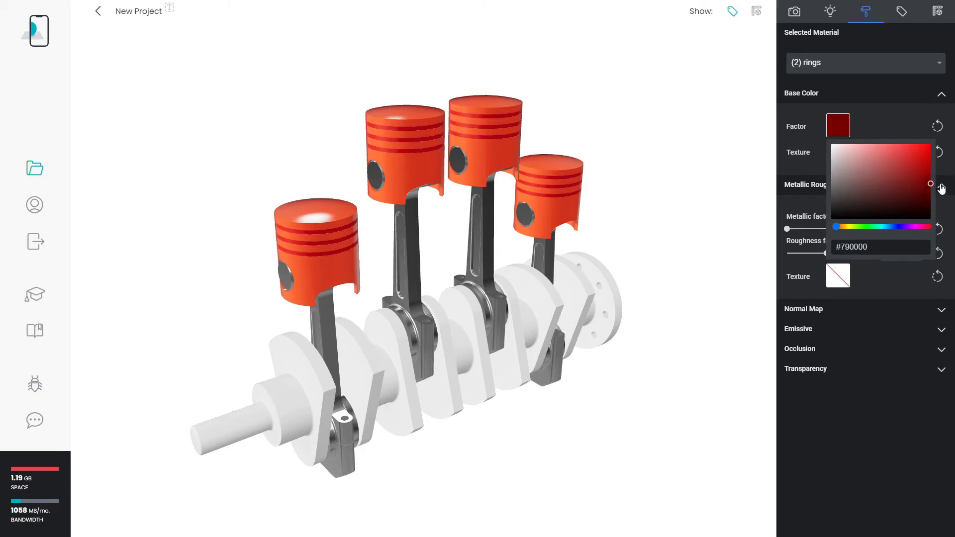
click(796, 276)
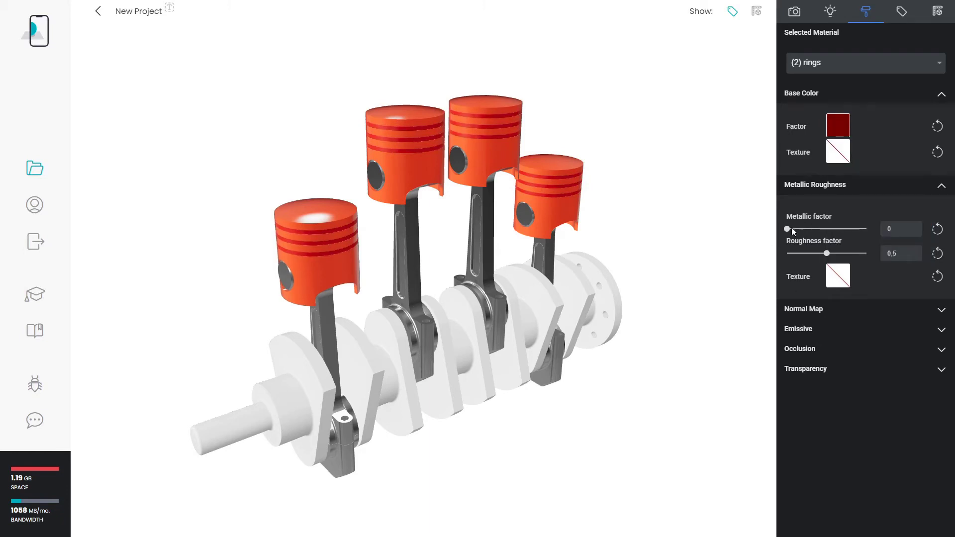
- Set the rings material's roughness factor to 1 and inspect the piston rings up close
drag(826, 254, 867, 253)
drag(370, 263, 429, 229)
scroll(324, 186, up, 3)
scroll(261, 122, up, 5)
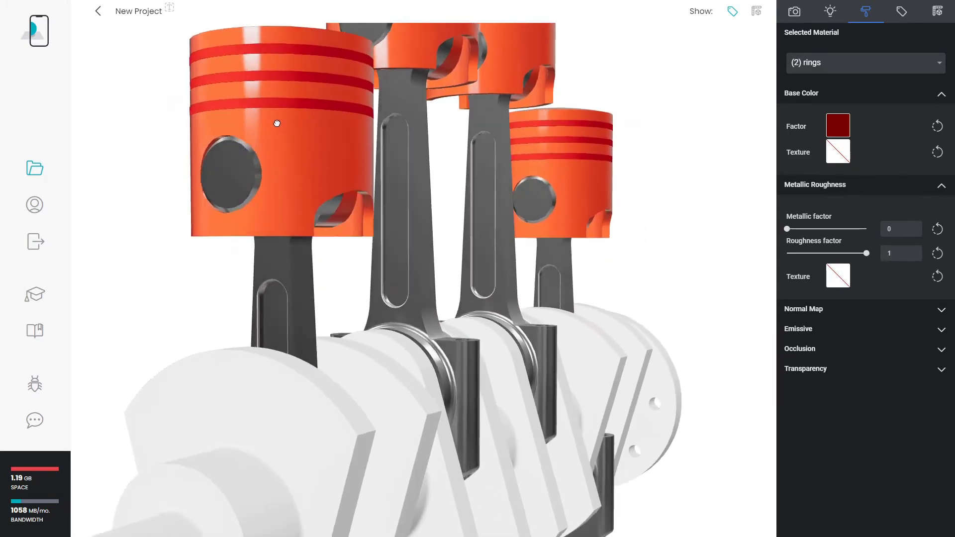
drag(286, 125, 314, 55)
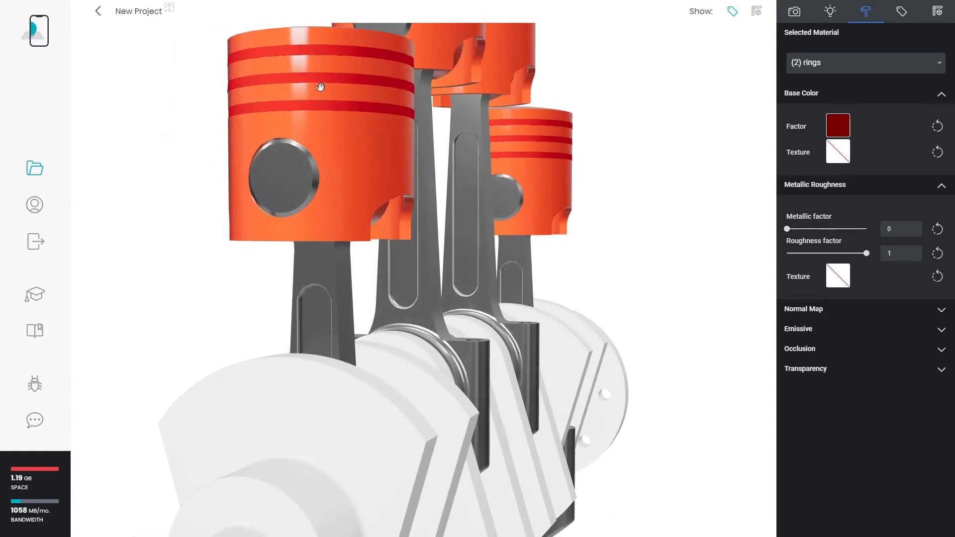
drag(320, 87, 582, 234)
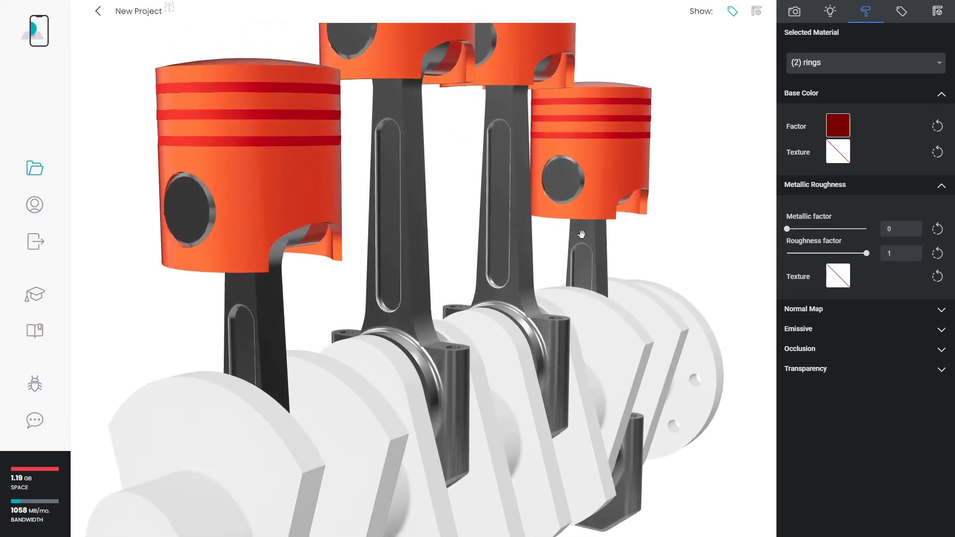
- Set the rings material's emissive factor to red #8f0000 and check the glow on the pistons
click(942, 330)
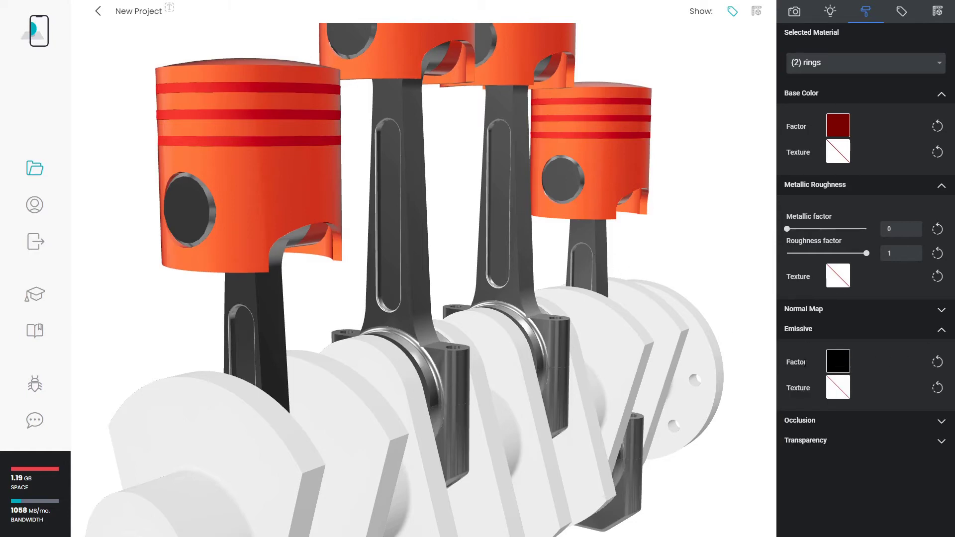
click(840, 360)
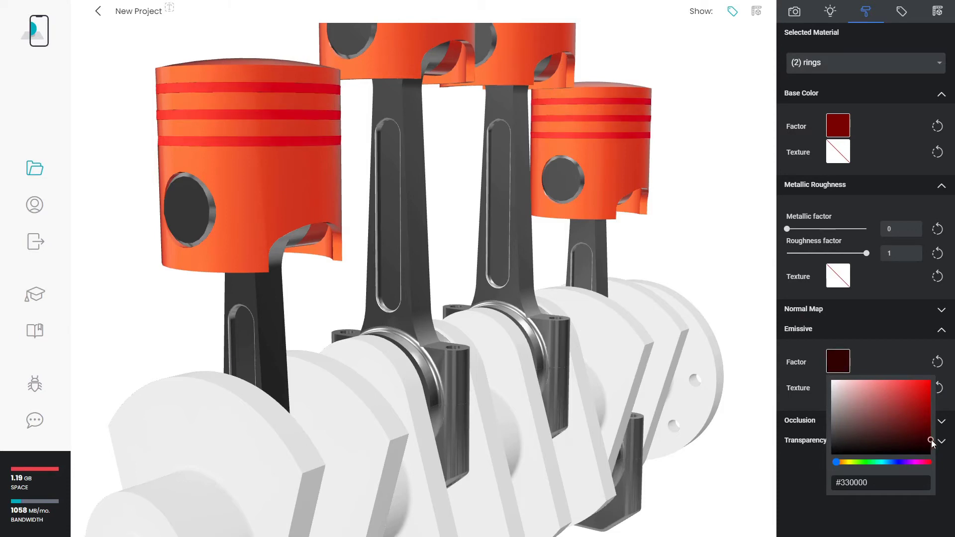
click(931, 435)
mouse_move(936, 437)
mouse_down()
mouse_move(941, 367)
mouse_move(953, 382)
mouse_move(954, 435)
mouse_move(954, 417)
mouse_up()
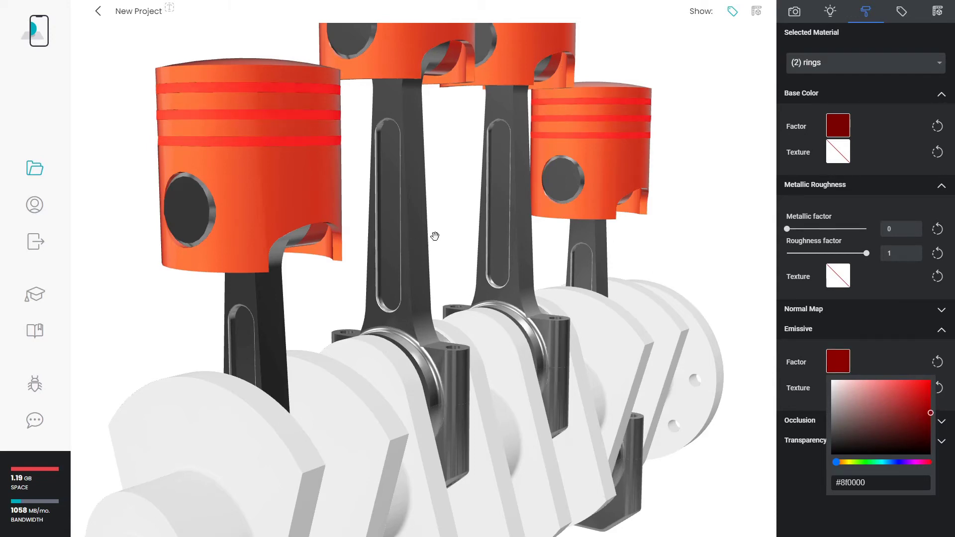
scroll(437, 230, down, 3)
scroll(528, 279, up, 2)
drag(530, 287, 516, 291)
scroll(516, 249, down, 3)
drag(516, 245, 515, 270)
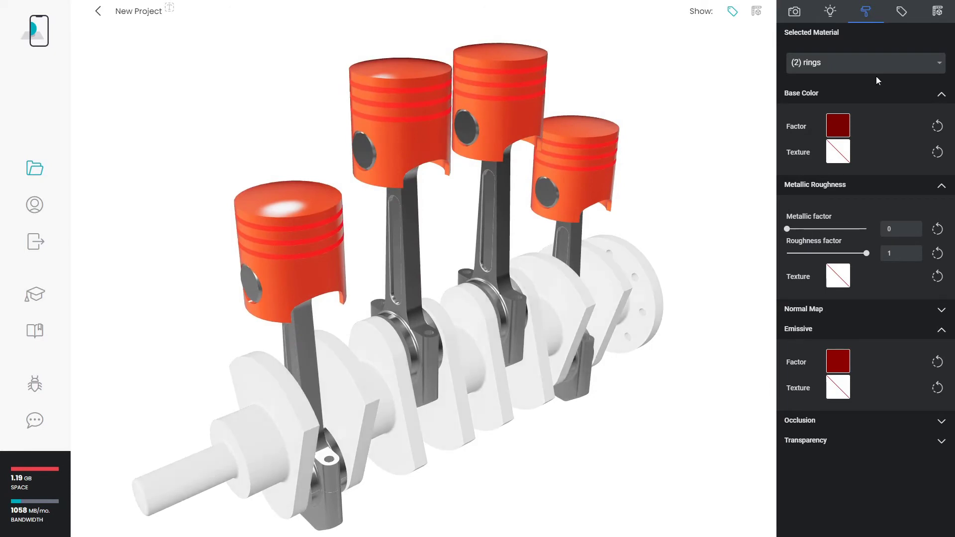
- Set the camshaft material's base color factor to #005983 and its roughness factor to 0.4
click(881, 64)
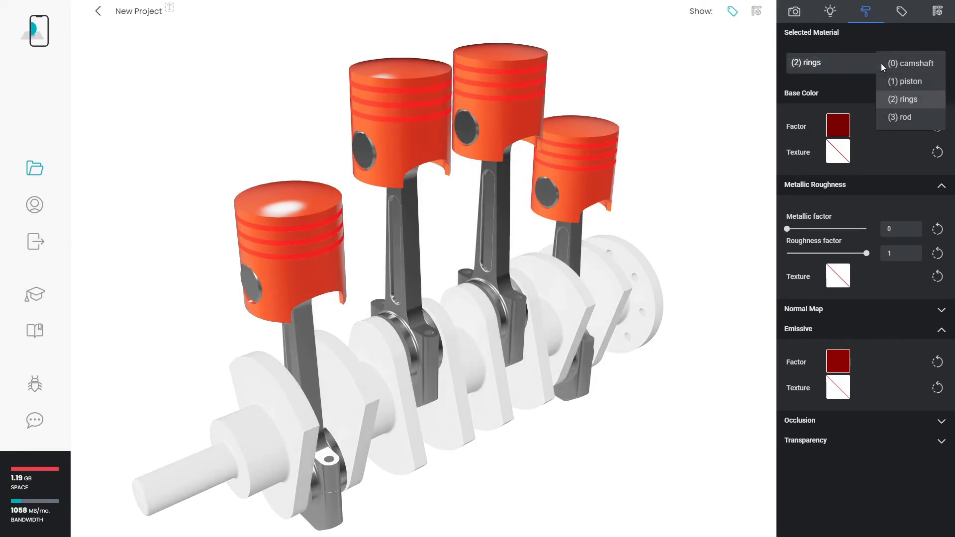
click(911, 64)
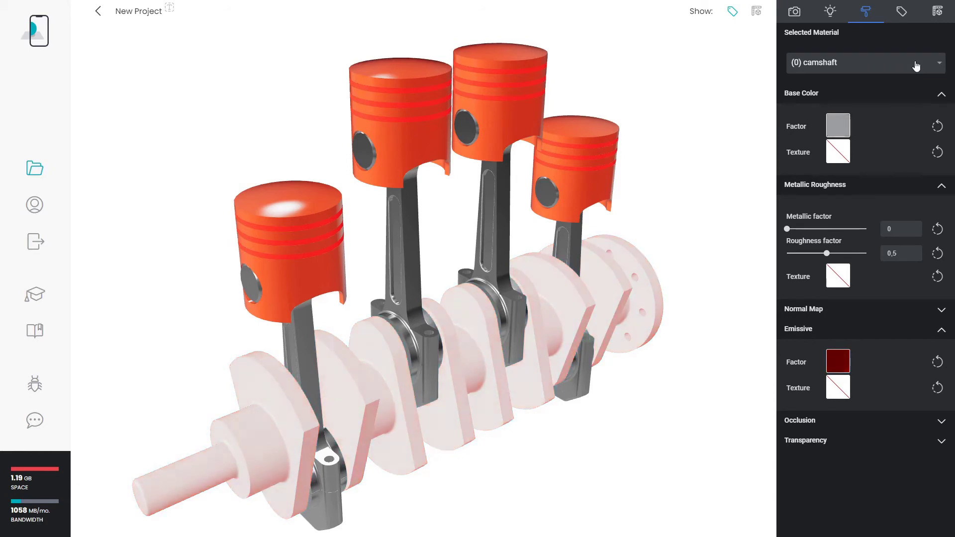
click(845, 130)
text(#005983)
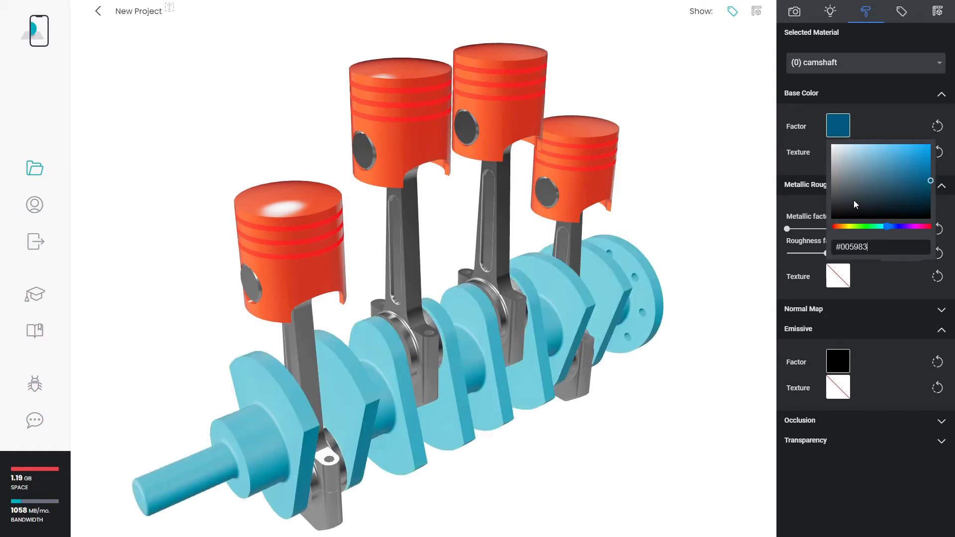
click(800, 166)
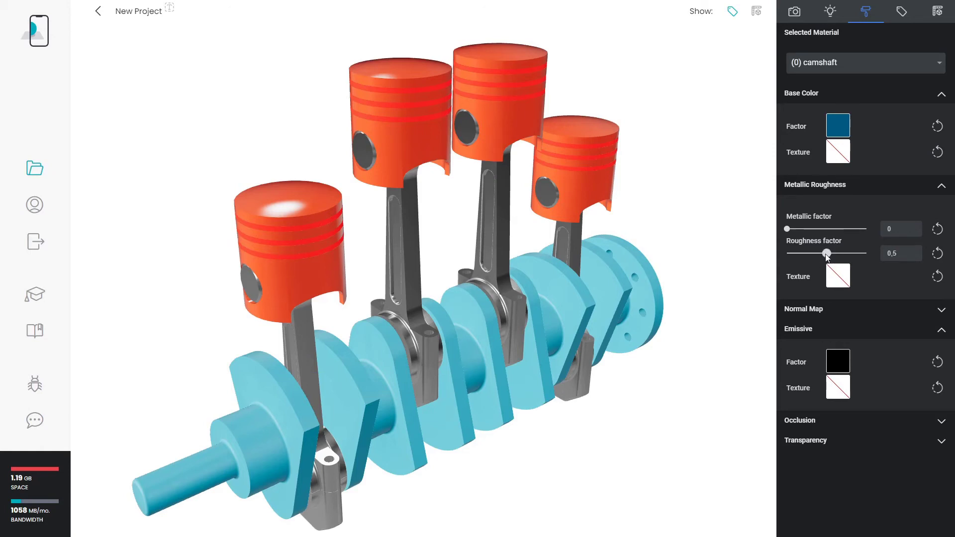
drag(822, 254, 818, 255)
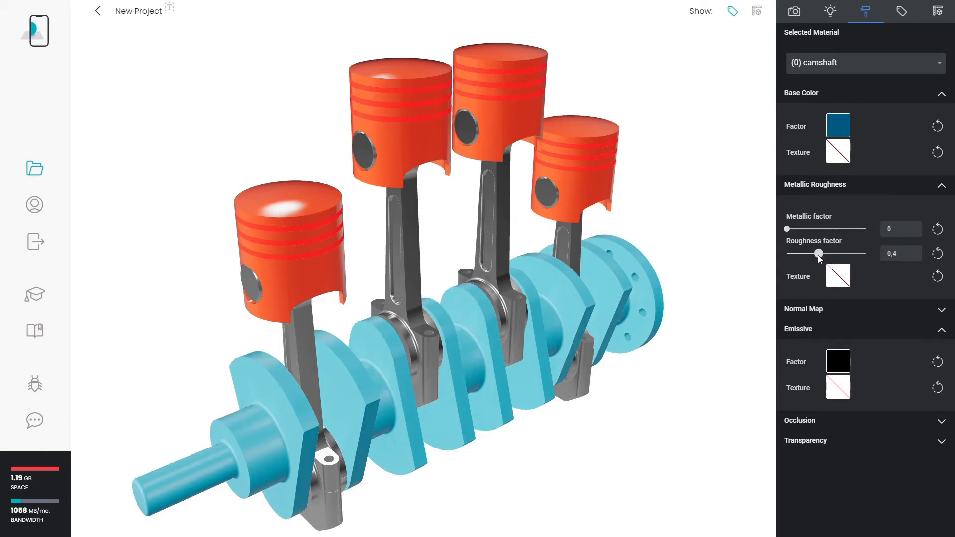
- Make the camshaft material see-through with alpha 0.6 and the BLEND alpha mode, and inspect the result up close
click(814, 331)
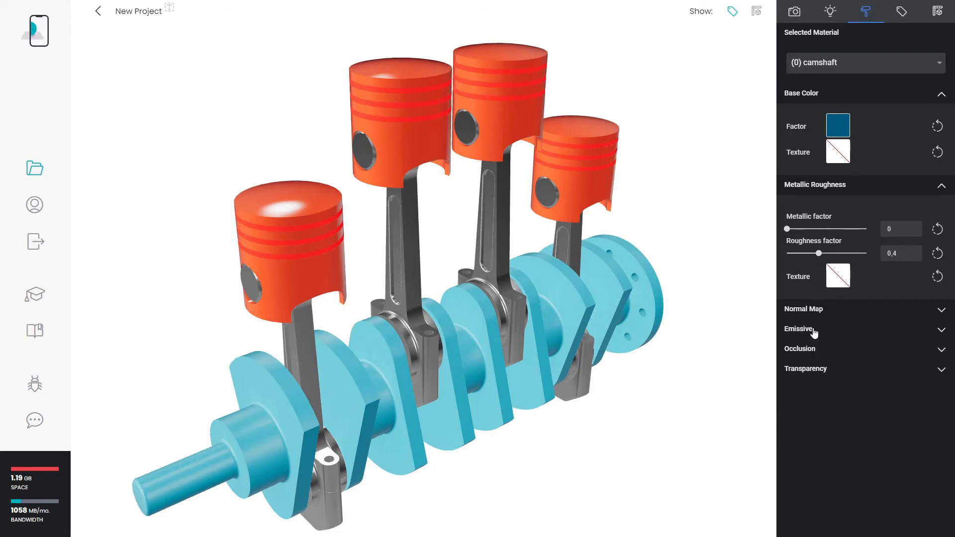
click(817, 371)
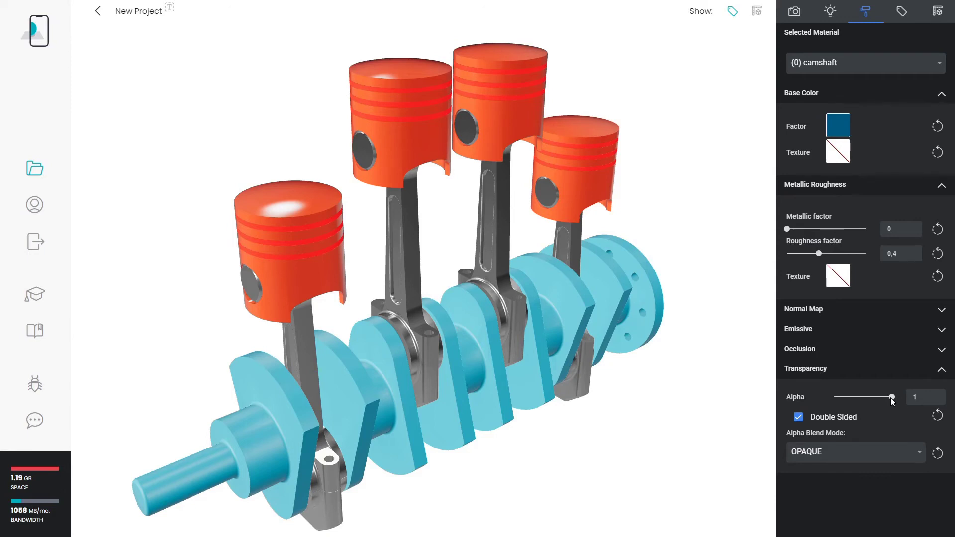
drag(892, 398, 869, 400)
click(904, 456)
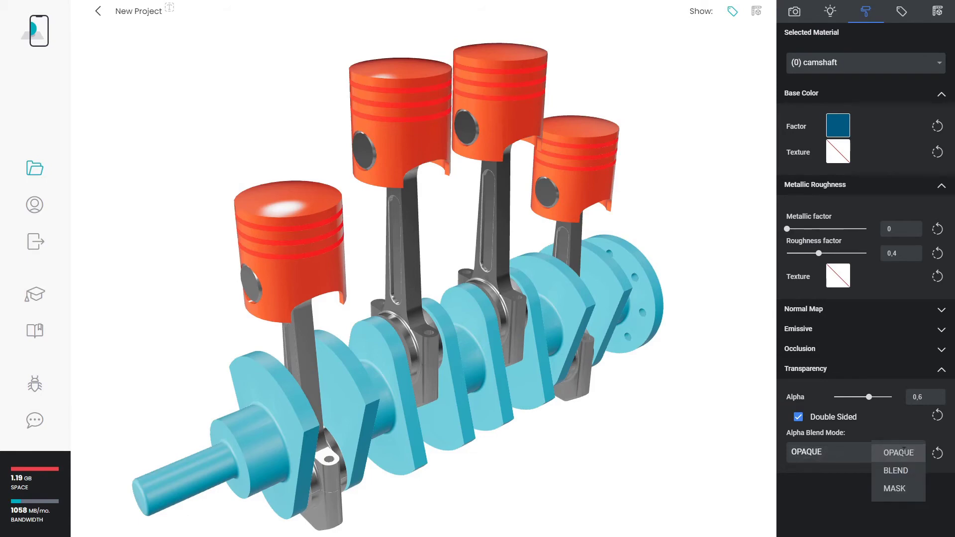
click(901, 470)
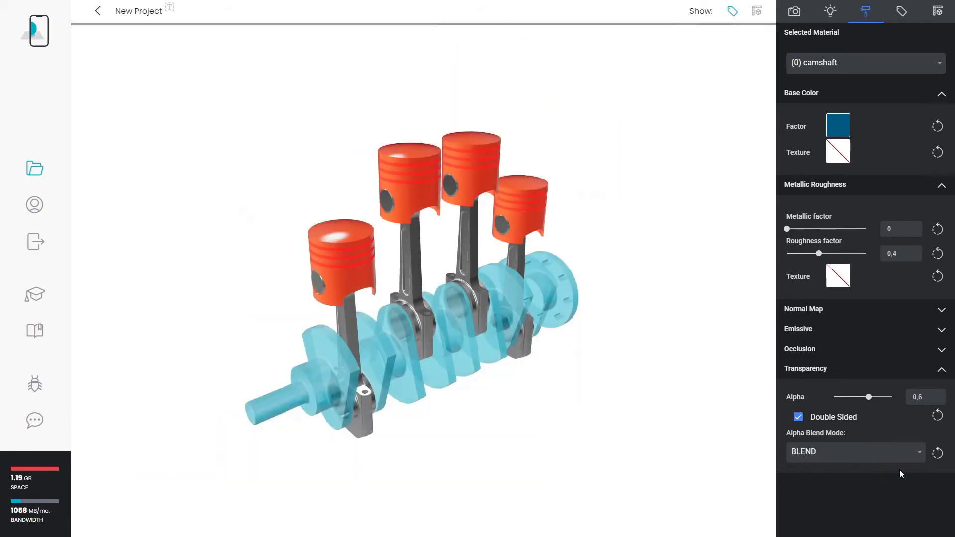
scroll(488, 362, up, 6)
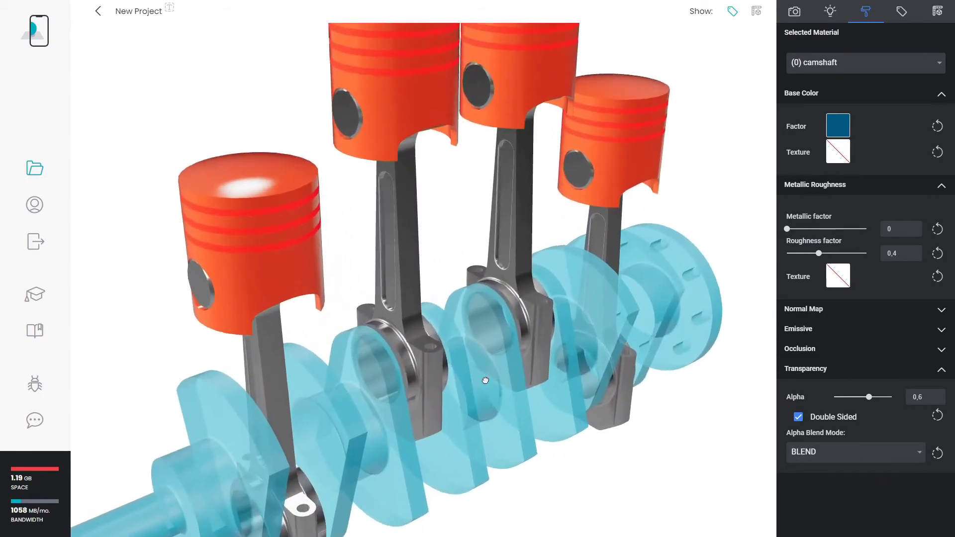
drag(487, 362, 497, 333)
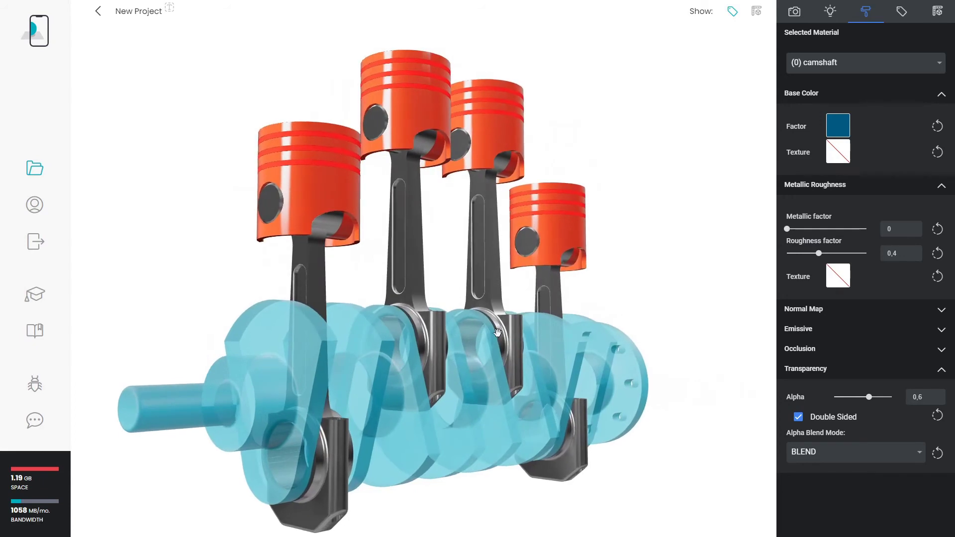
- Turn off double-sided rendering for the camshaft material and check the transparent shaft from several angles
click(798, 418)
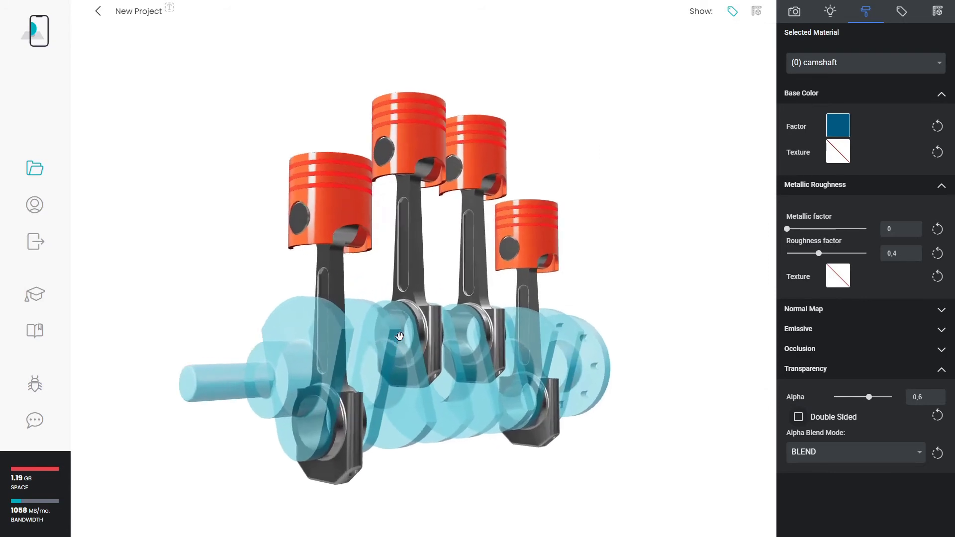
mouse_move(526, 342)
mouse_down()
mouse_move(531, 353)
mouse_move(533, 338)
mouse_up()
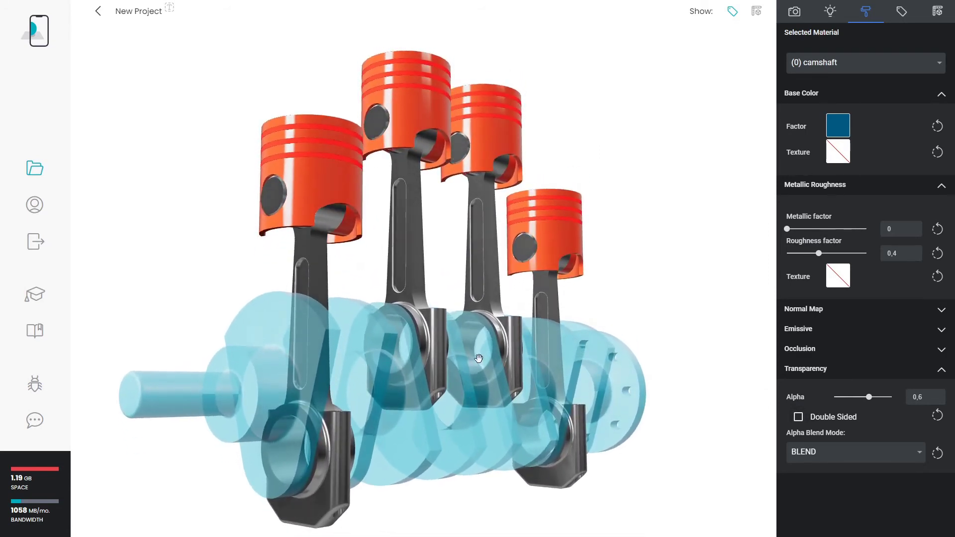
mouse_move(479, 358)
mouse_down()
mouse_move(348, 386)
mouse_move(476, 377)
mouse_move(483, 331)
mouse_move(468, 352)
mouse_up()
scroll(476, 377, down, 5)
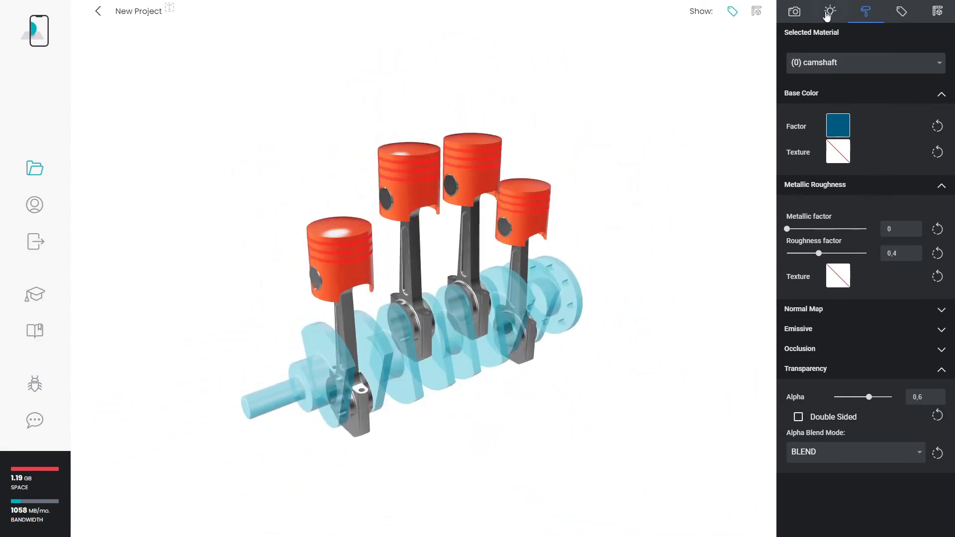
- Try the Bright-Roof-Multi_illum environment image for the scene lighting and view the engine from the opposite side
click(829, 11)
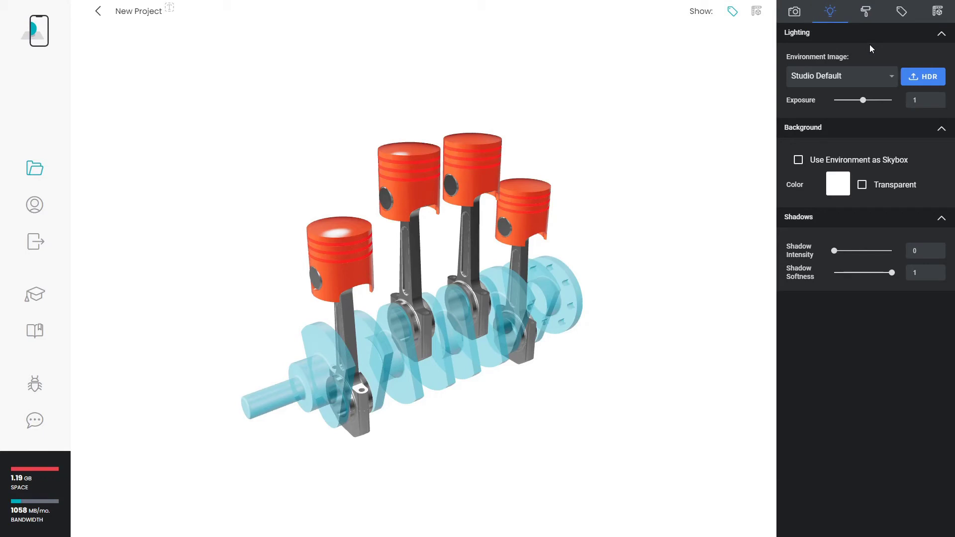
click(874, 75)
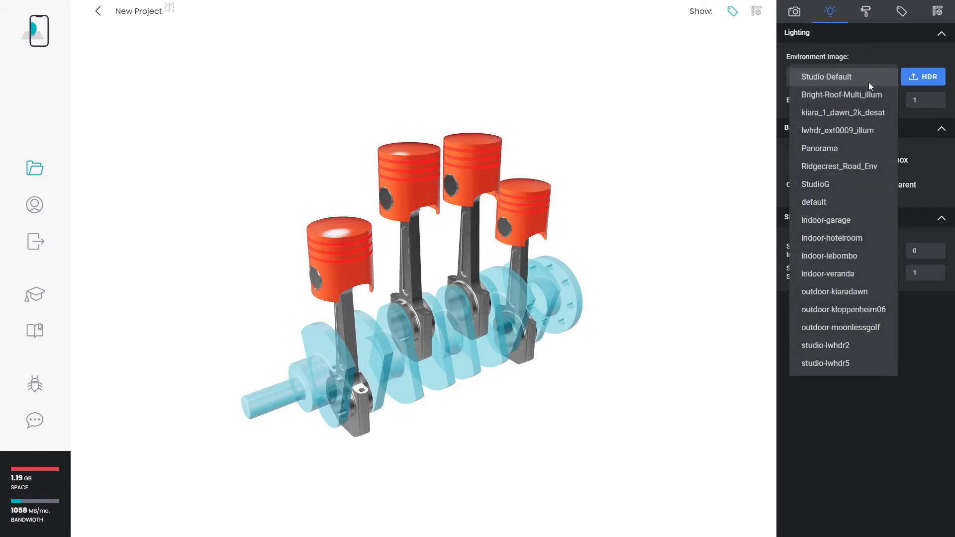
click(870, 96)
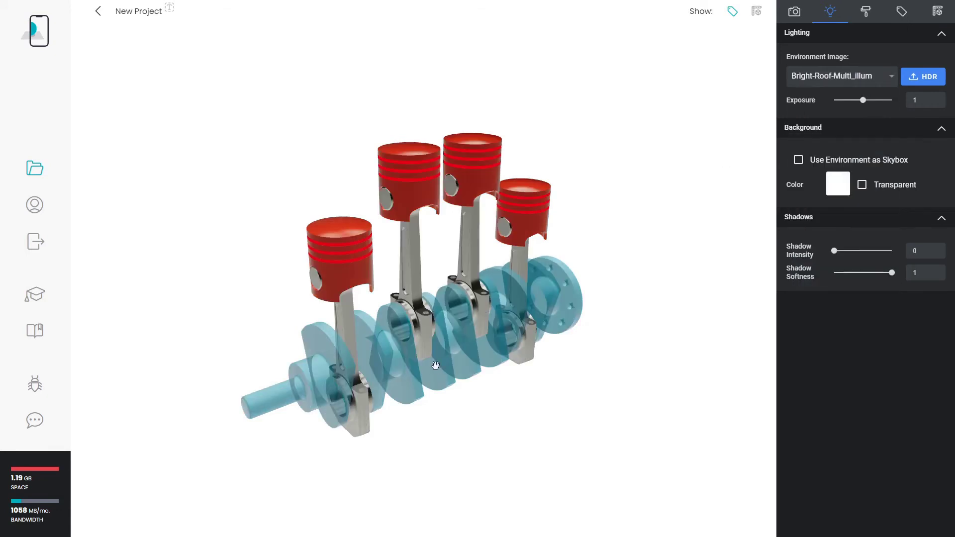
drag(435, 364, 555, 342)
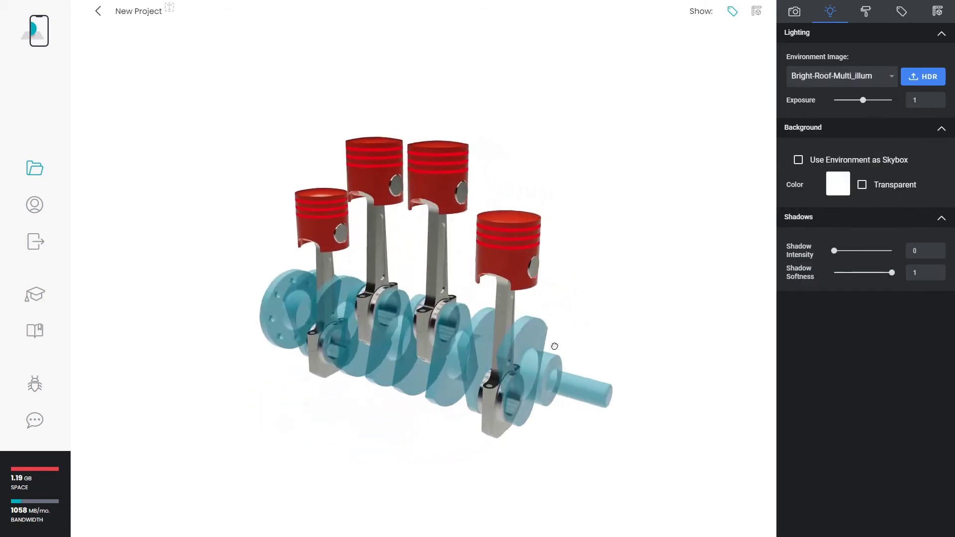
- Try the kiara_1_dawn_2k_desat environment image and lower the lighting exposure to 0.83
click(852, 84)
click(847, 112)
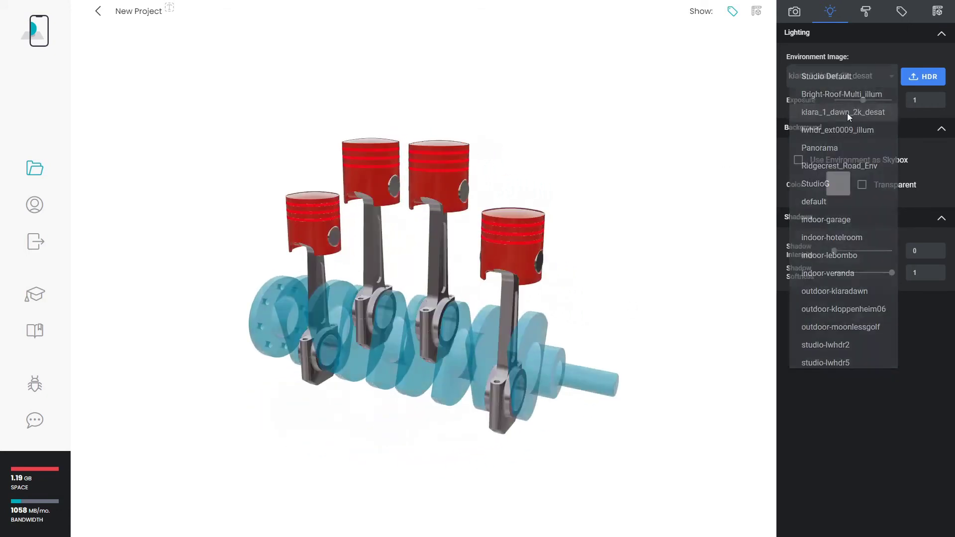
mouse_move(348, 209)
mouse_down()
mouse_move(358, 251)
mouse_move(351, 226)
mouse_up()
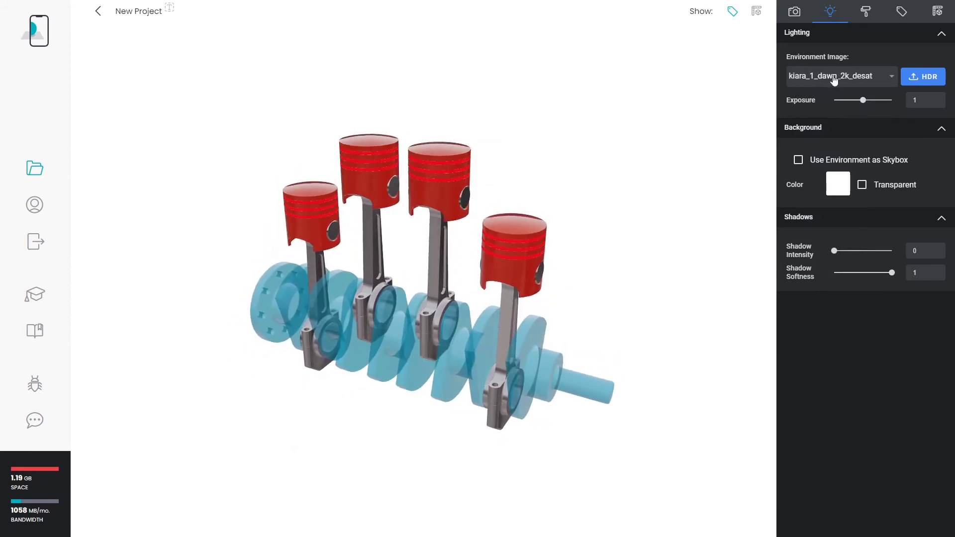
mouse_move(864, 100)
mouse_down()
mouse_move(842, 104)
mouse_move(889, 101)
mouse_move(857, 97)
mouse_up()
- Try the outdoor-kiaradawn environment image and use the environment as the skybox behind the engine
click(855, 76)
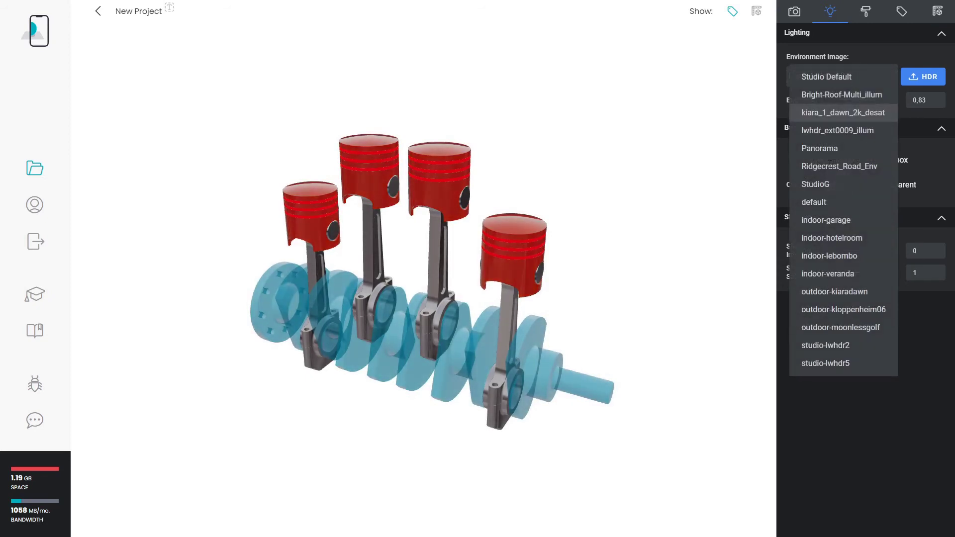
click(843, 292)
drag(745, 149, 479, 285)
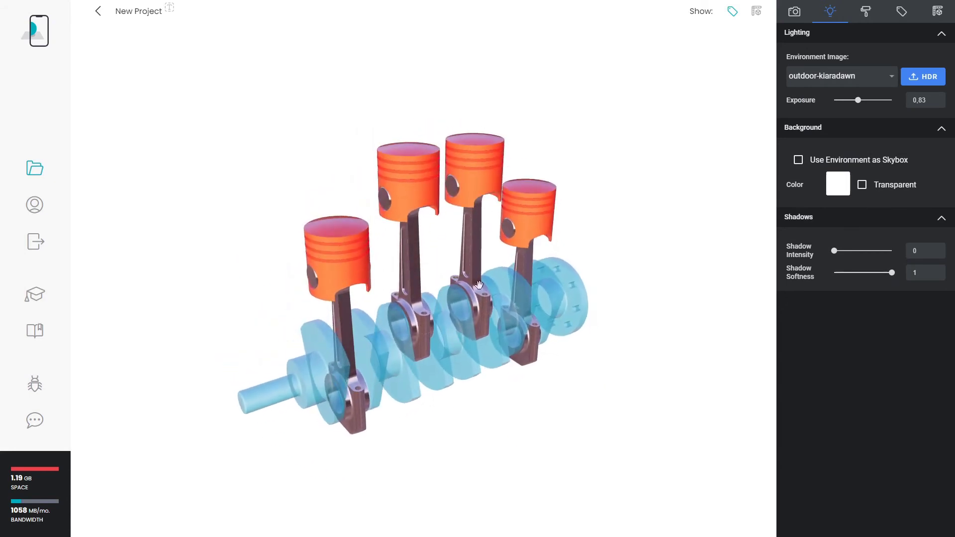
click(798, 160)
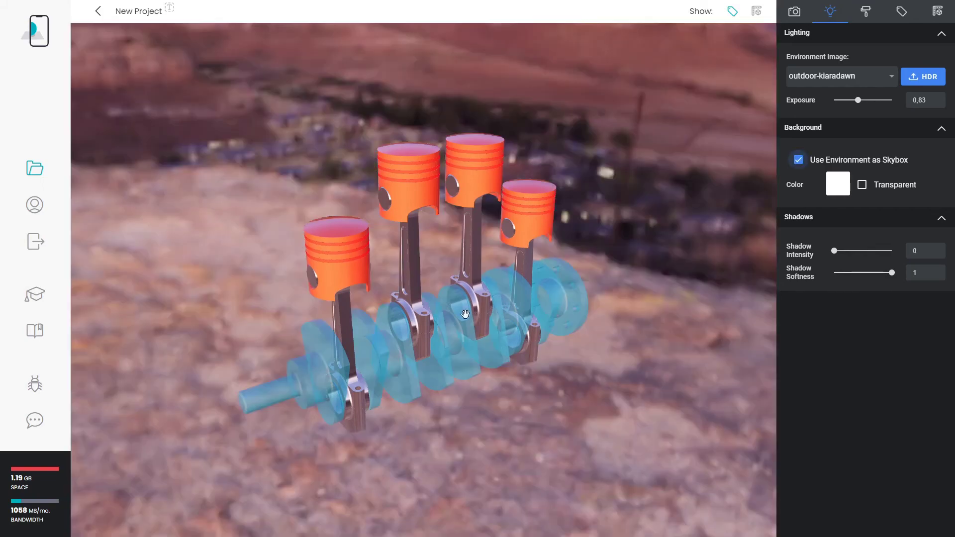
drag(593, 251, 758, 101)
- Try the outdoor-moonlessgolf environment image and raise the lighting exposure to 1.09
click(845, 83)
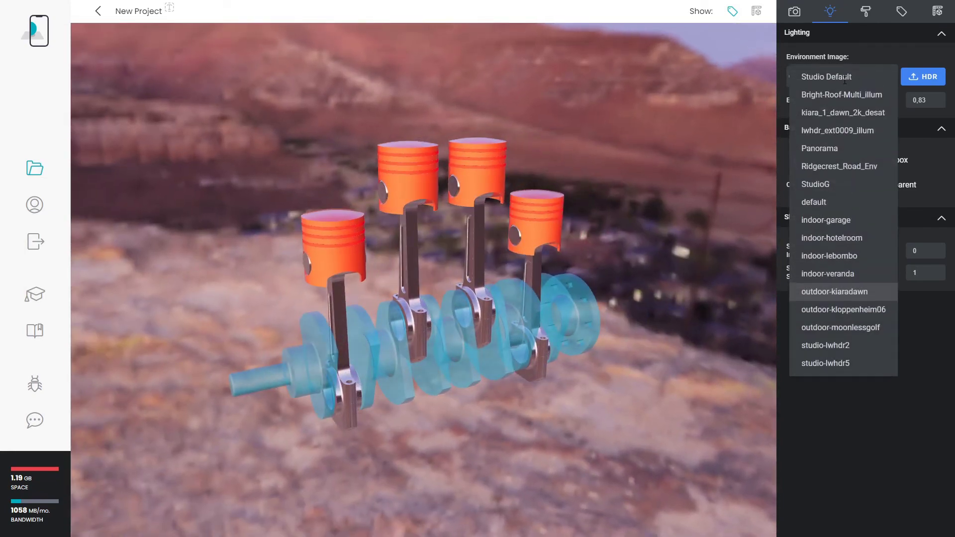
click(853, 328)
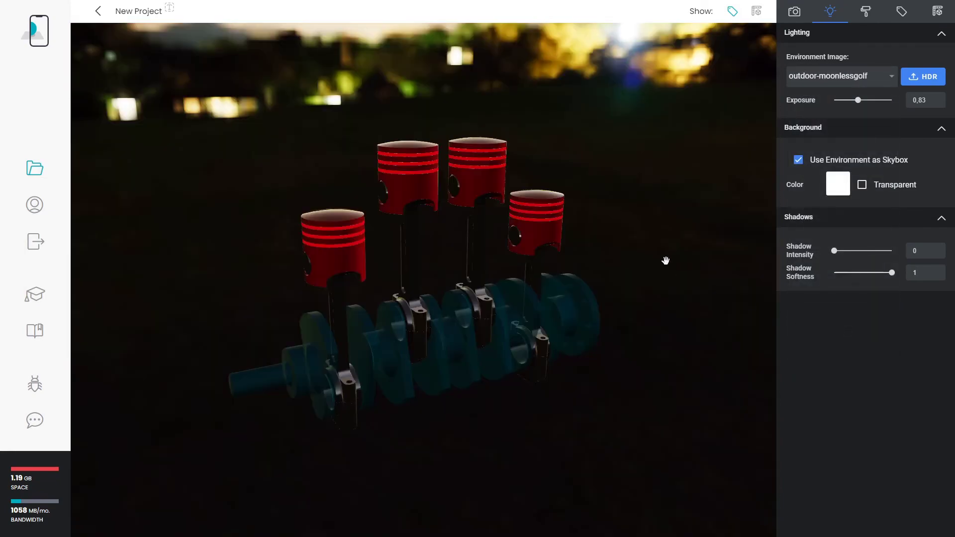
drag(602, 284, 338, 272)
drag(856, 100, 866, 100)
drag(682, 188, 565, 205)
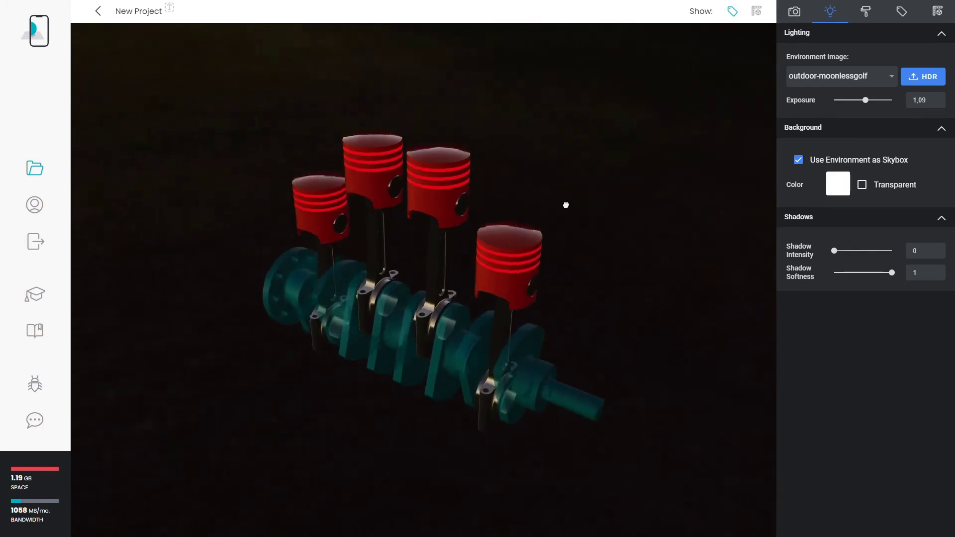
- Set the environment image to indoor-veranda, check its reflections on the engine, and stop using the environment as the skybox
click(865, 77)
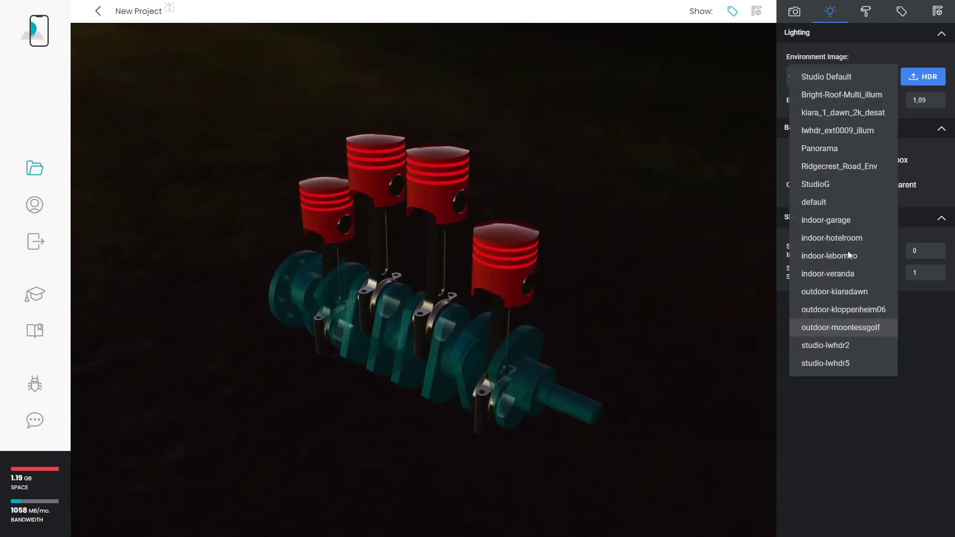
click(839, 273)
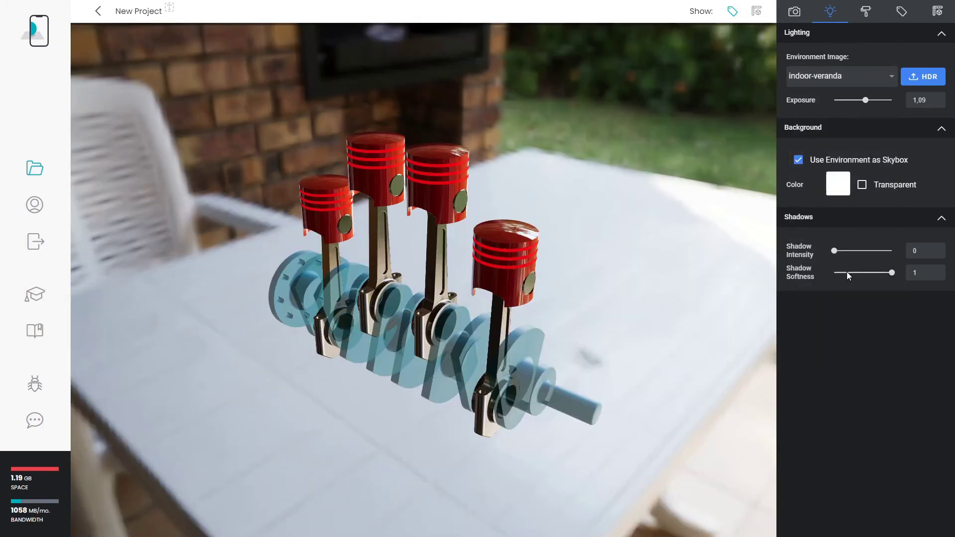
drag(653, 284, 505, 260)
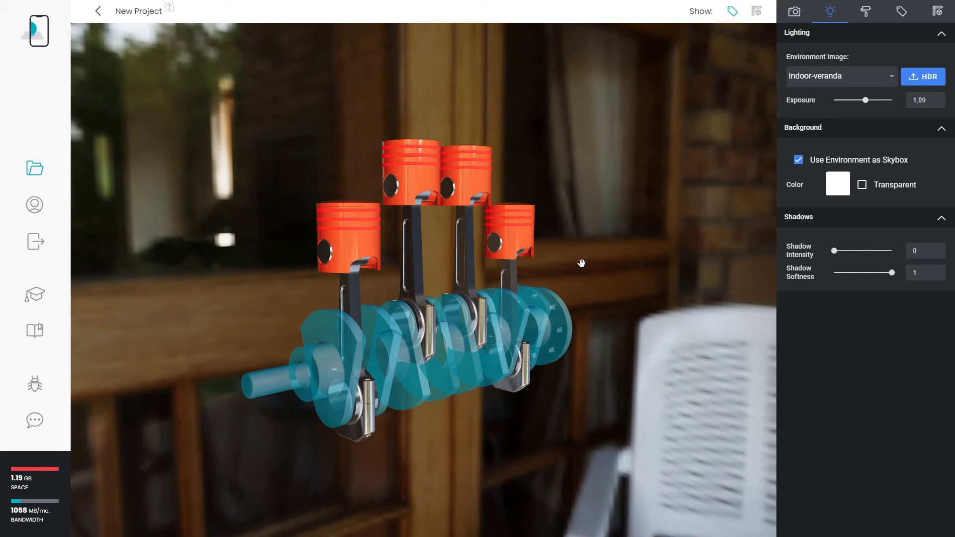
click(798, 160)
drag(570, 170, 556, 196)
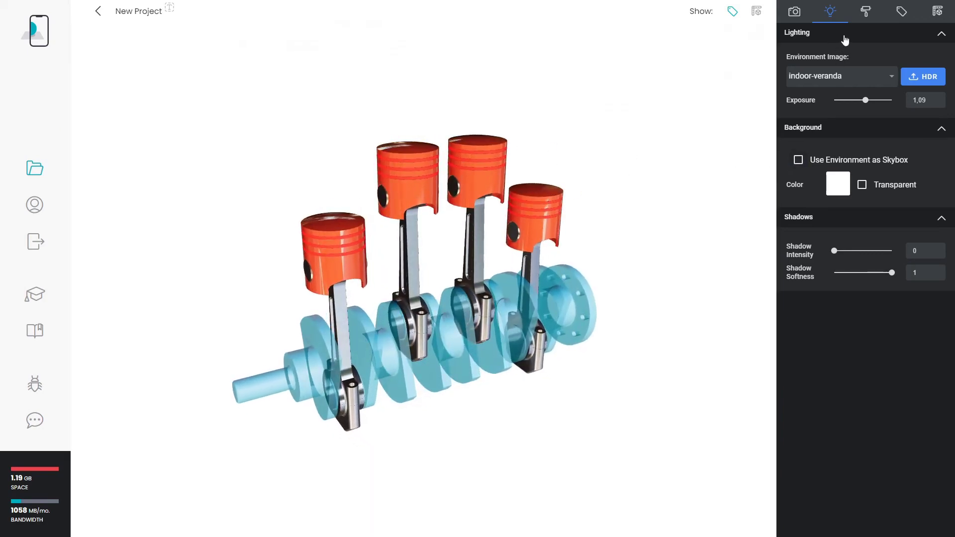
- Orient the engine to about 58 yaw and 75 pitch as the initial camera position and generate the poster
click(795, 13)
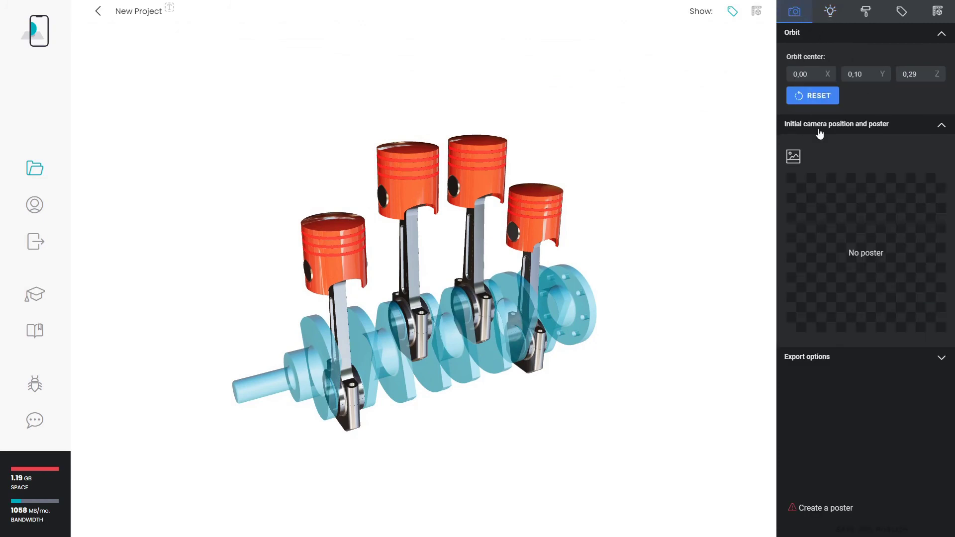
click(794, 165)
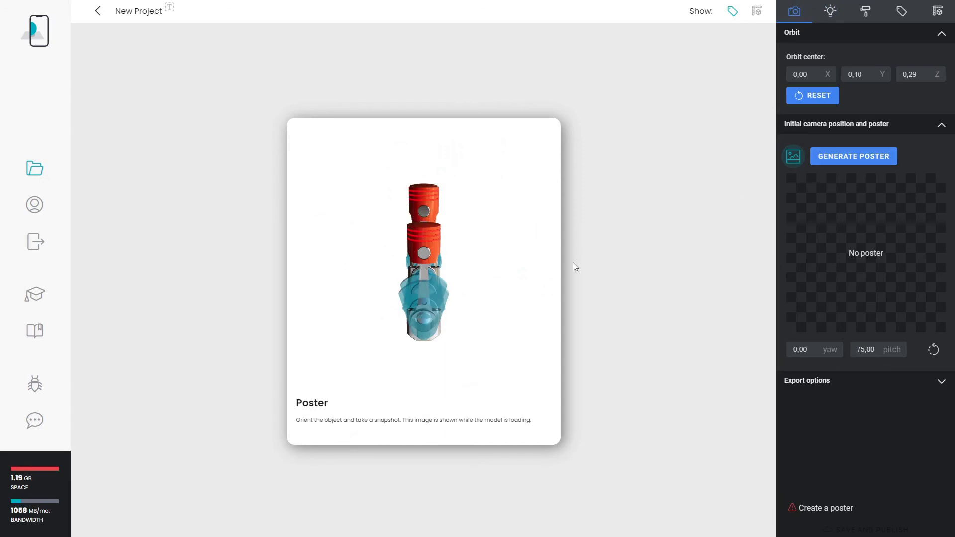
drag(456, 294, 385, 293)
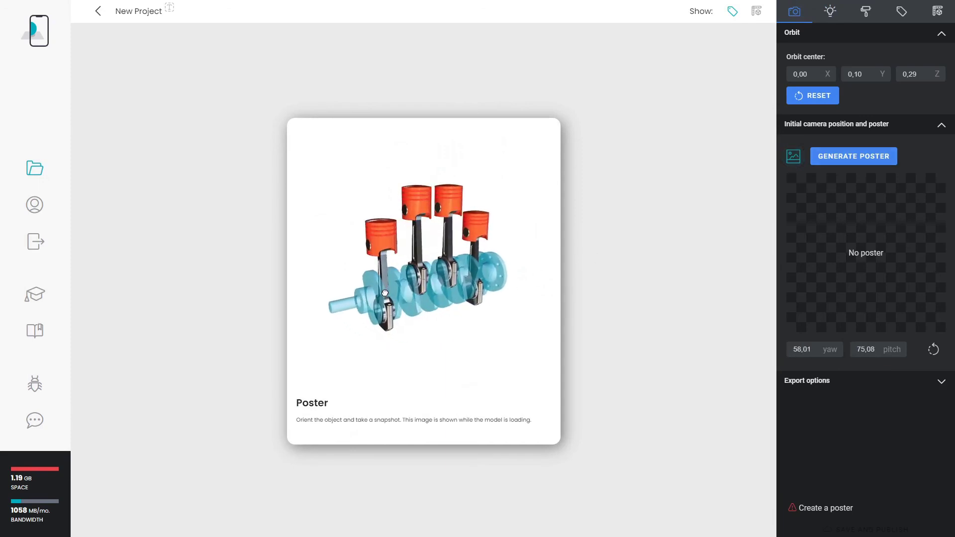
click(850, 158)
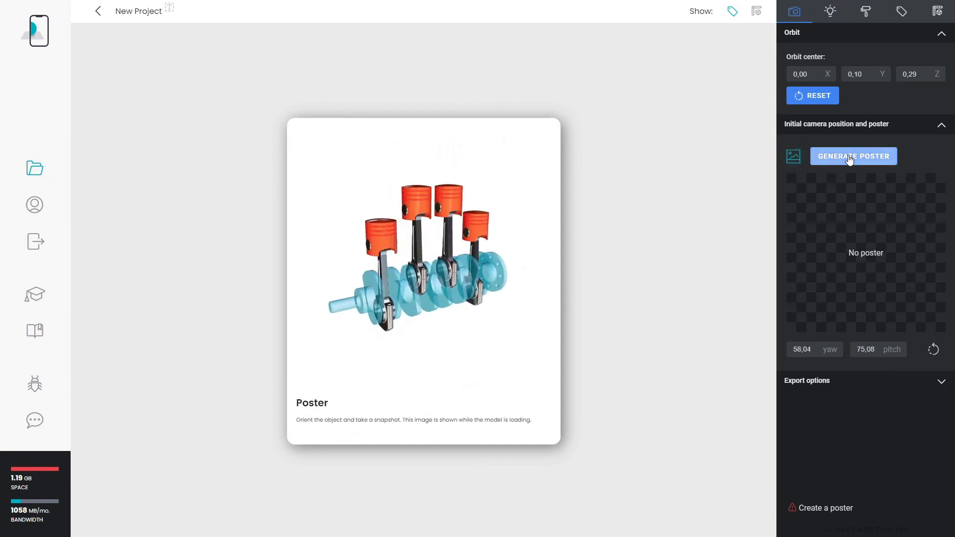
click(793, 157)
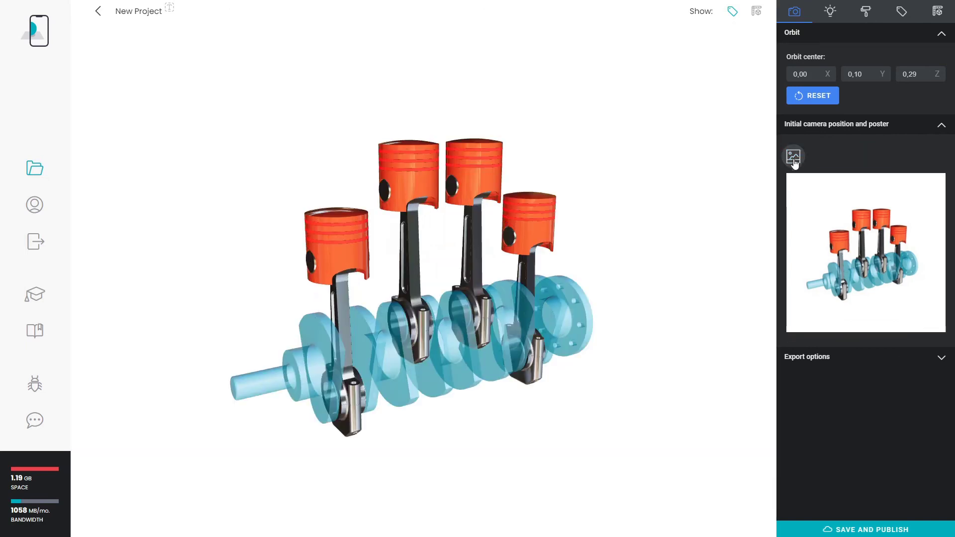
- Rename the project as "piston engine tutorial", then save and publish it
click(162, 11)
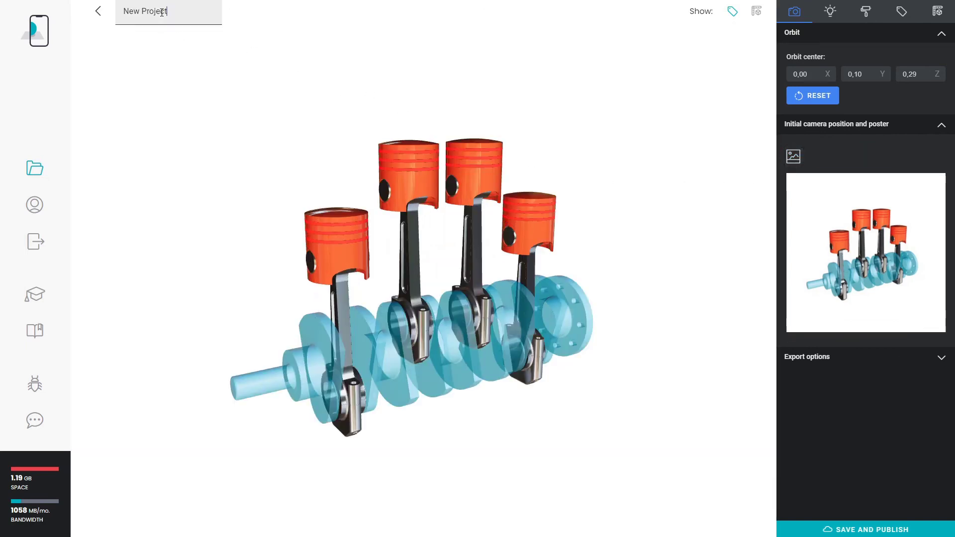
key(ctrl+a)
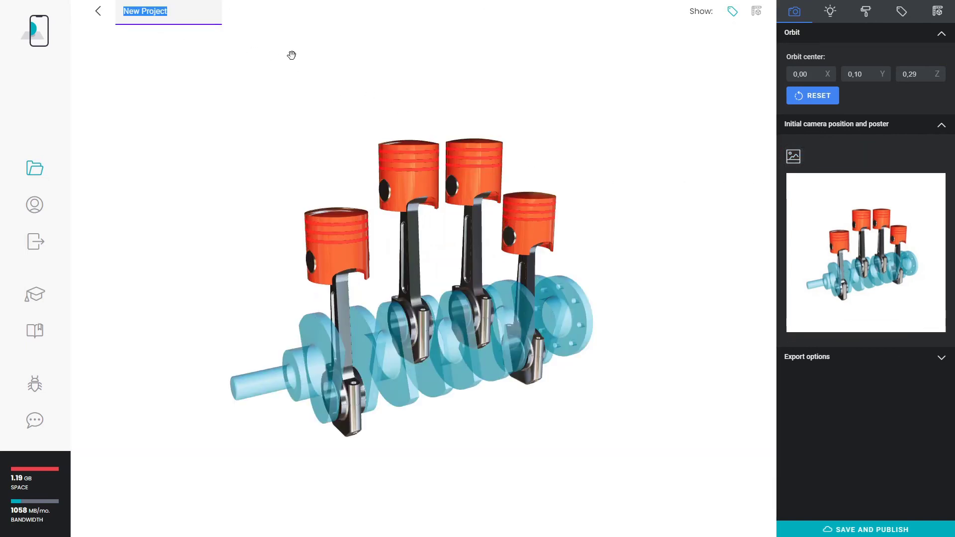
text(piston engine tutorial)
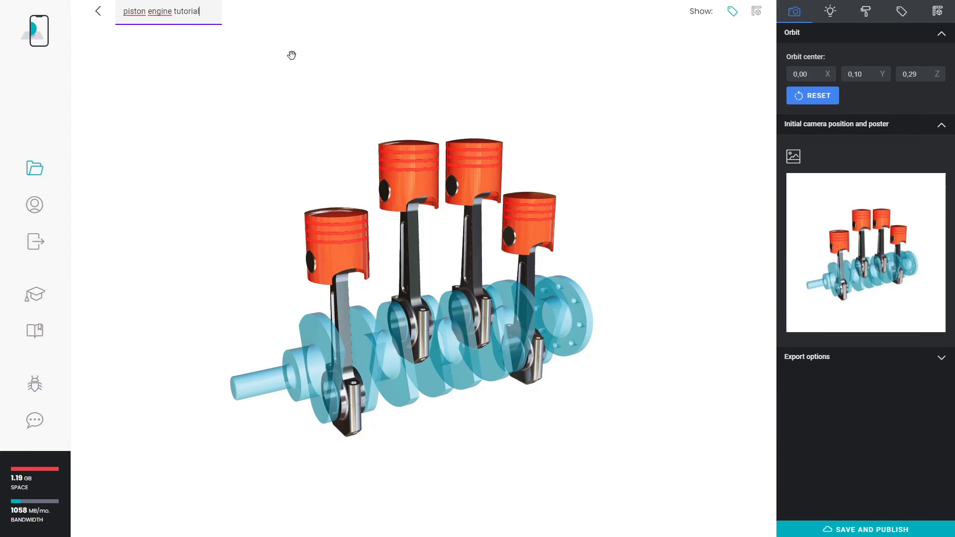
key(Return)
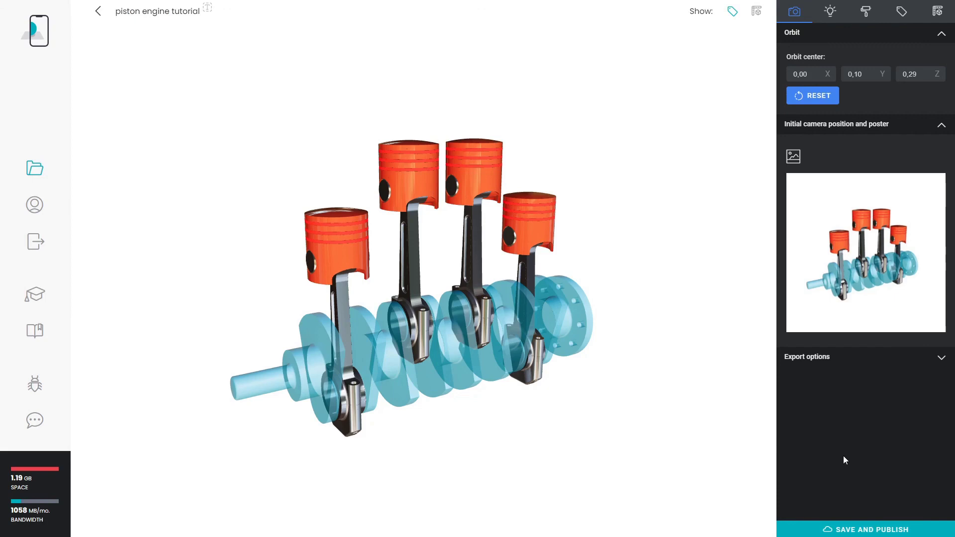
click(837, 528)
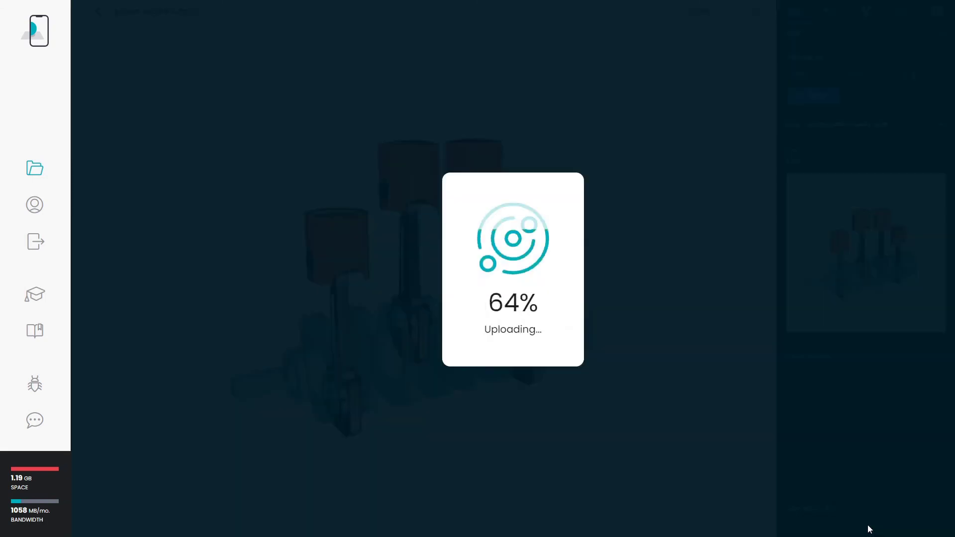